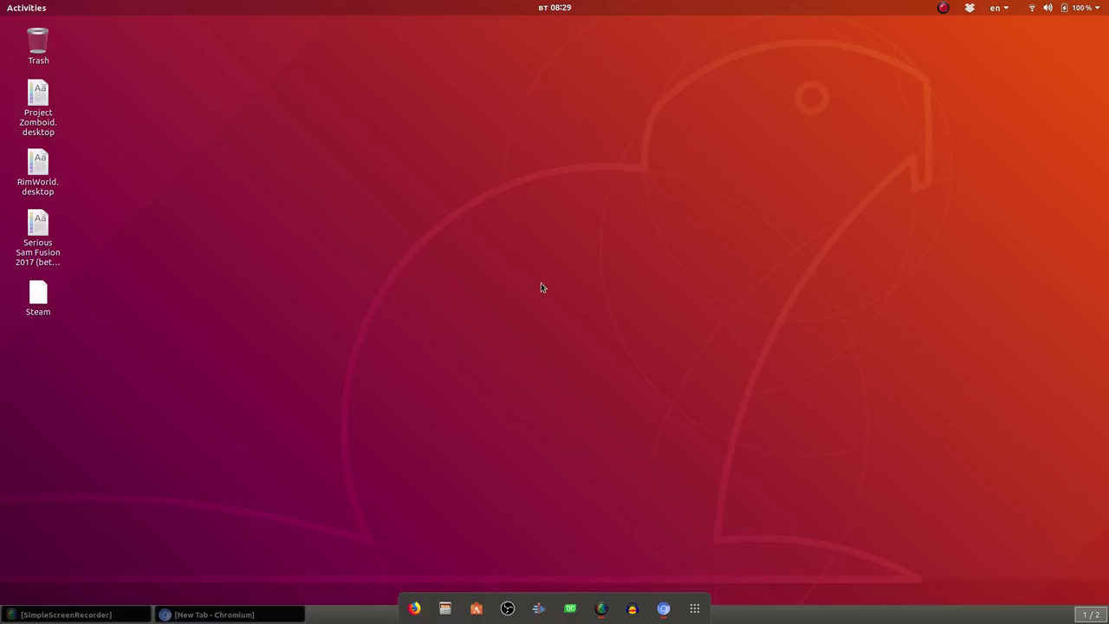
# Open Ubuntu Software and view the Blender page in the Graphics & Photography category
pyautogui.click(476, 608)
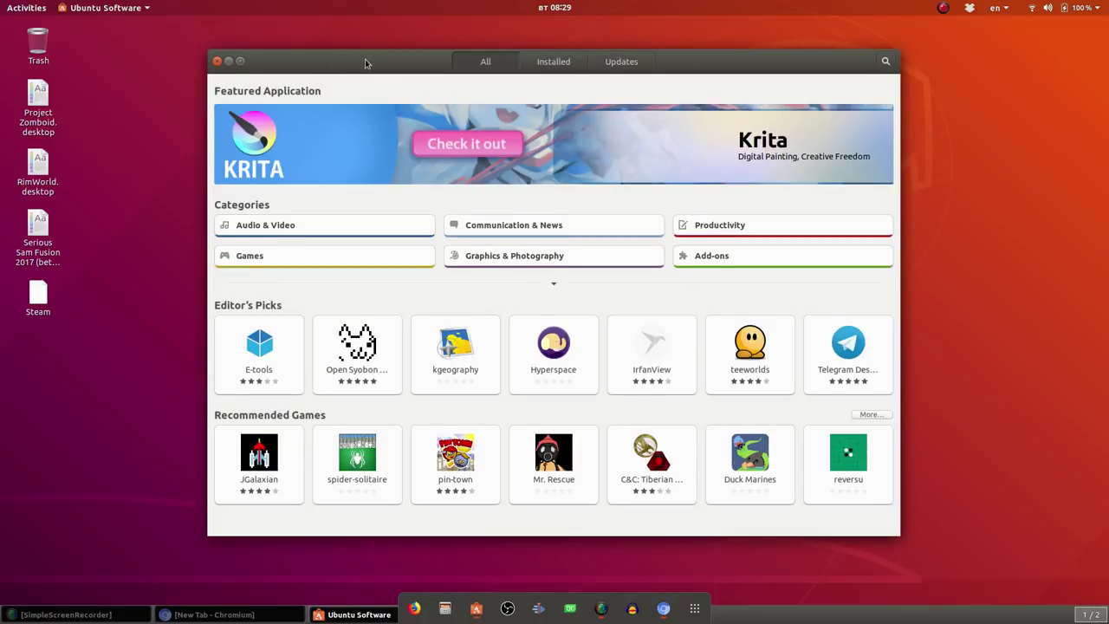
pyautogui.moveTo(367, 62); pyautogui.dragTo(340, 77)
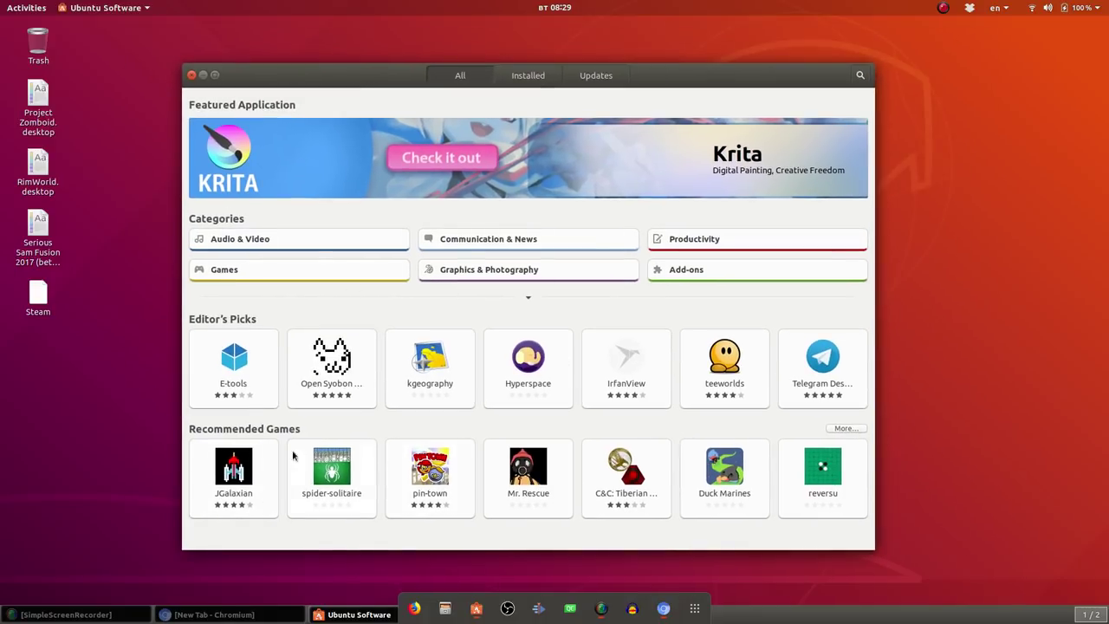
pyautogui.click(250, 241)
pyautogui.click(248, 76)
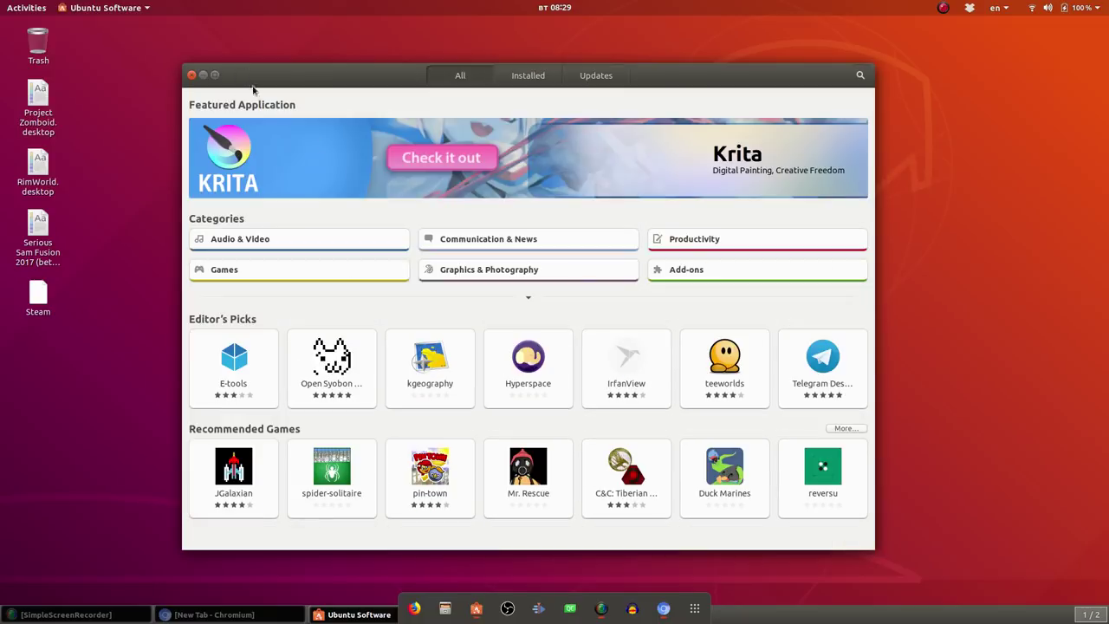
pyautogui.click(510, 271)
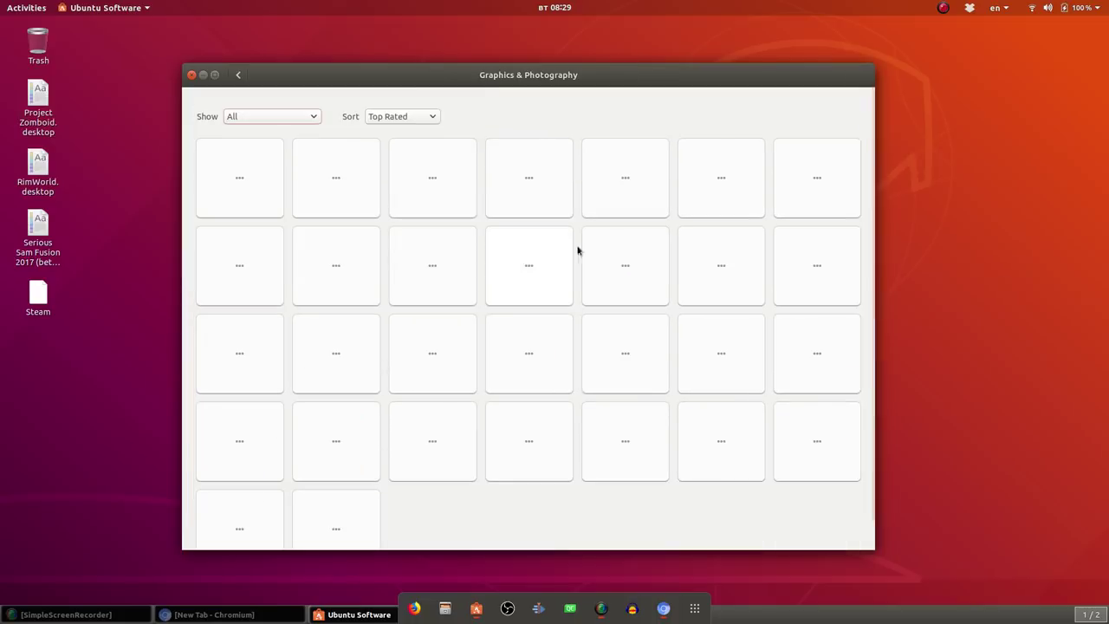
pyautogui.click(239, 178)
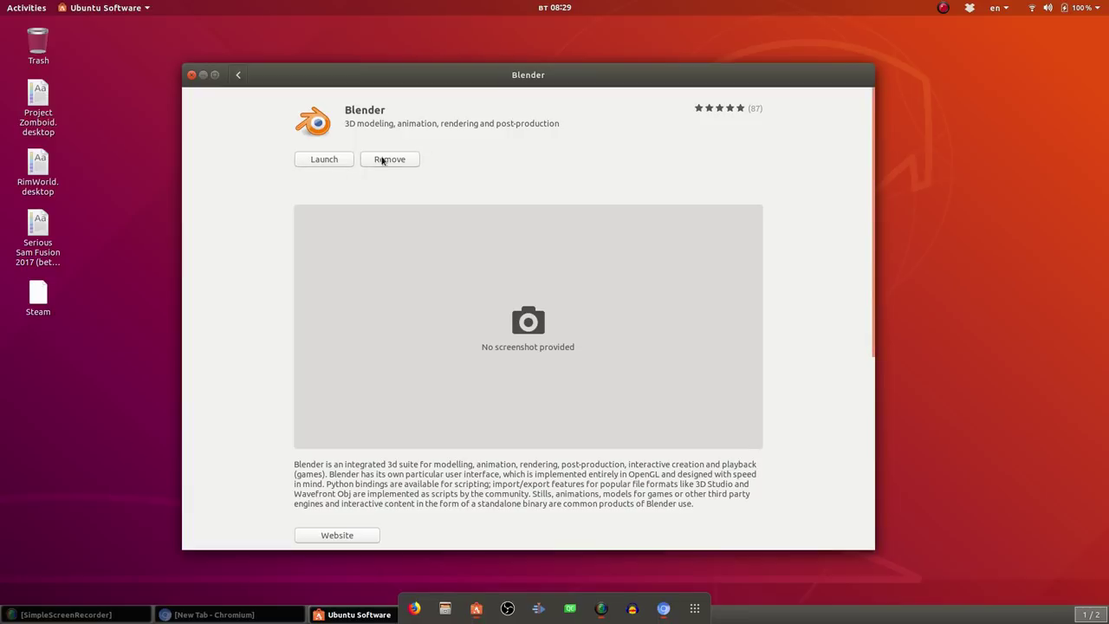
# View the darktable page, return to the Blender page for comparison, and close Ubuntu Software
pyautogui.click(238, 75)
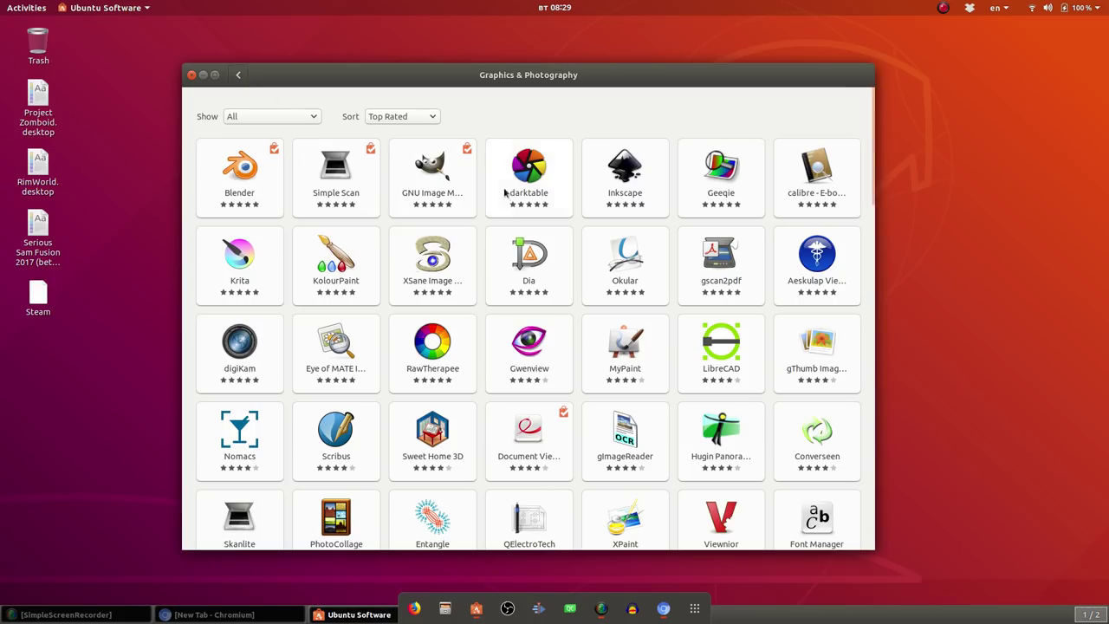
pyautogui.click(524, 174)
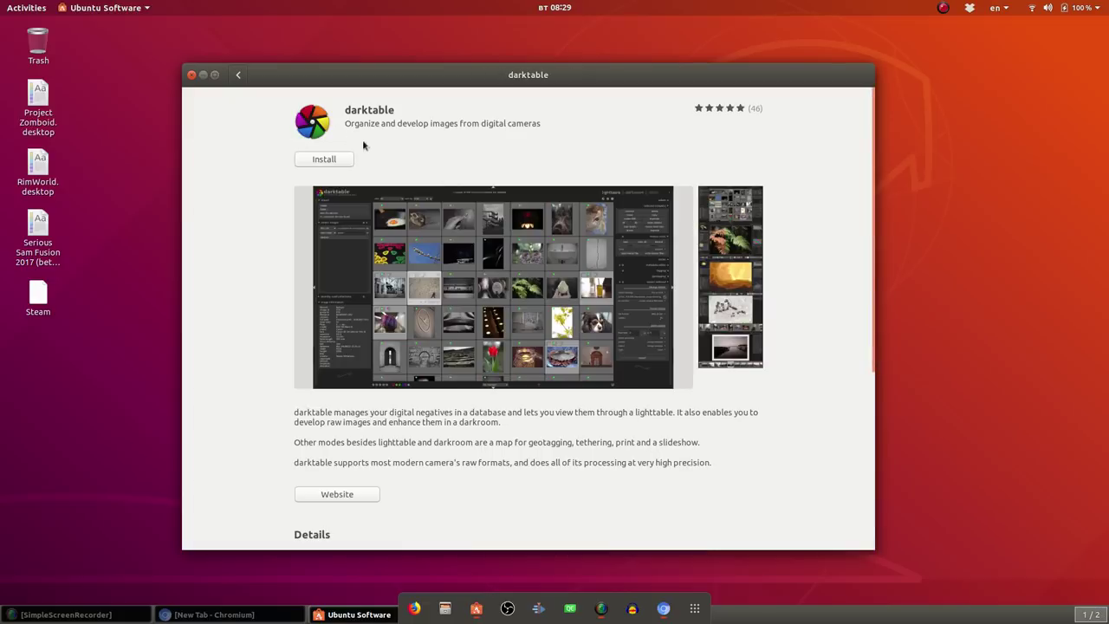
pyautogui.click(238, 74)
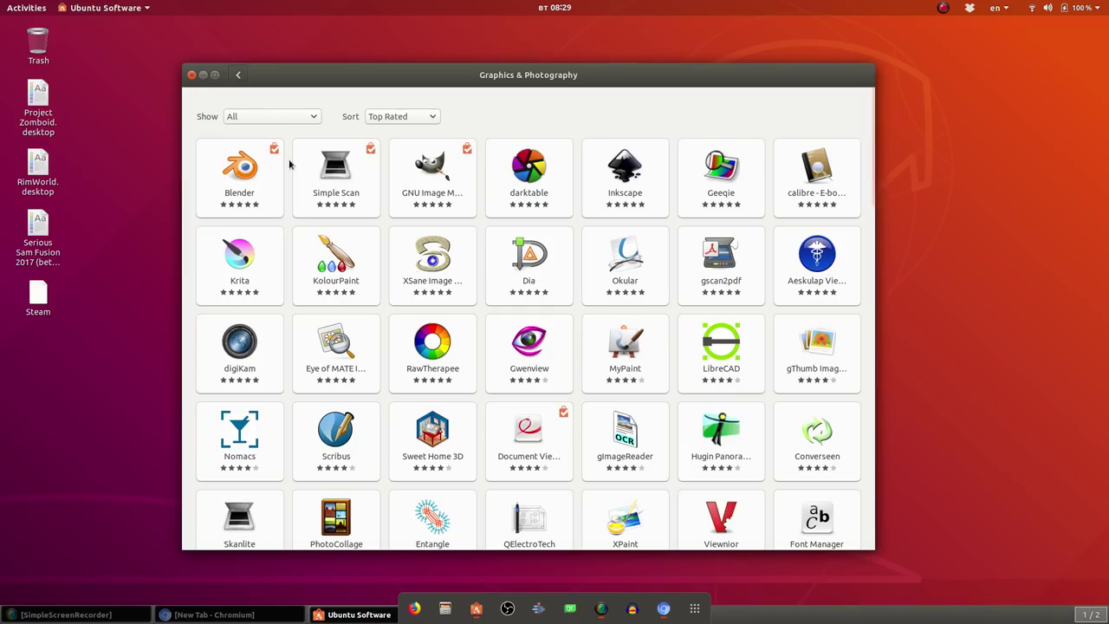
pyautogui.click(247, 182)
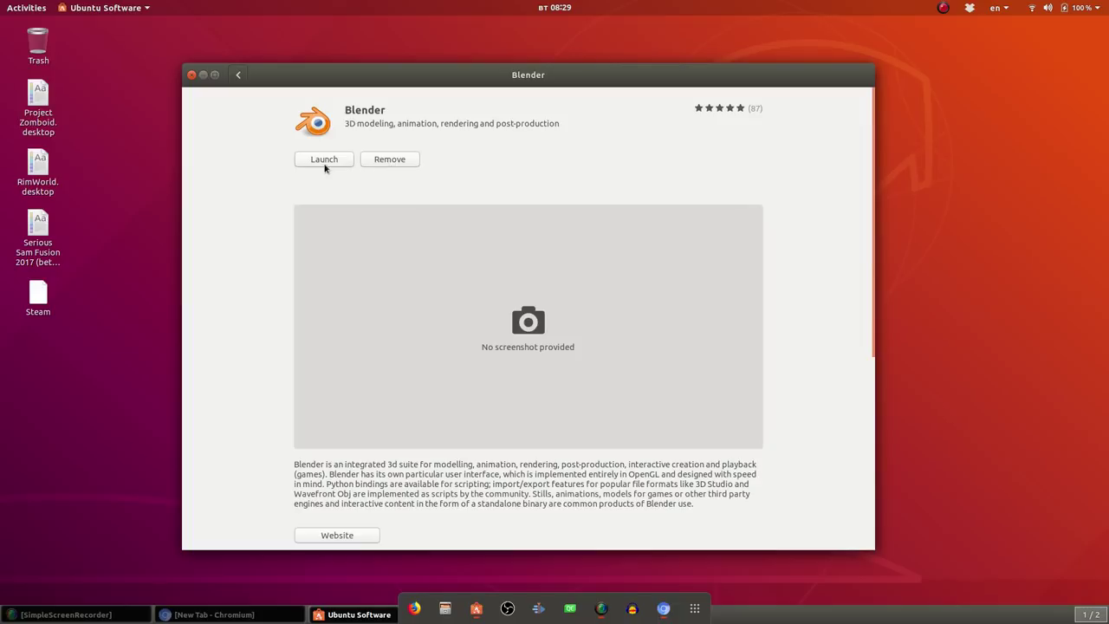
pyautogui.click(190, 74)
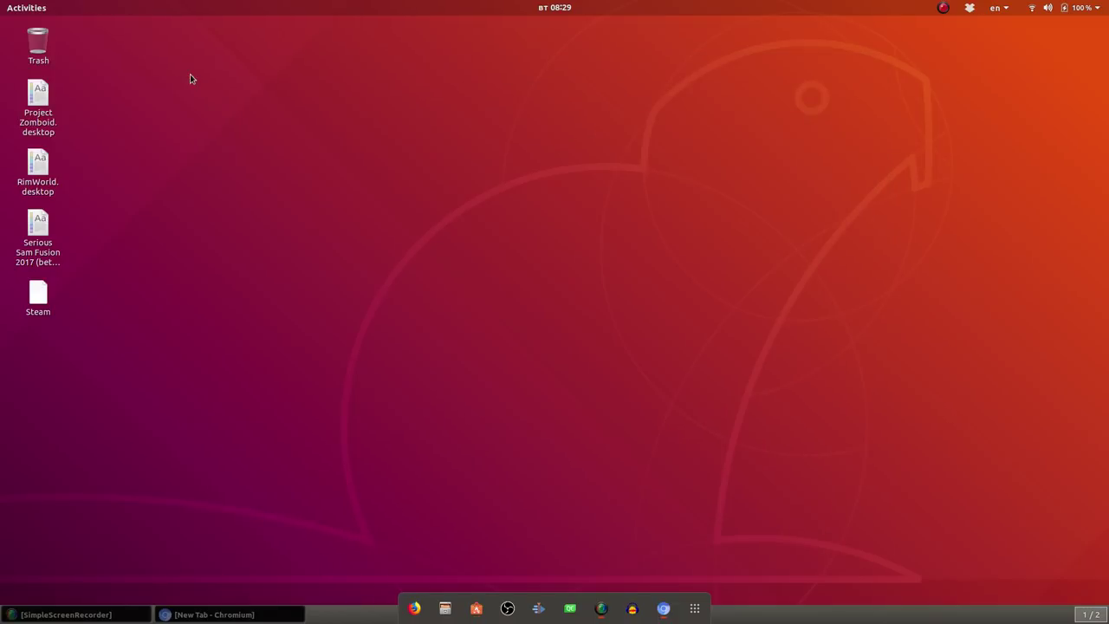
# Find and launch Synaptic Package Manager, authenticating with the account password
pyautogui.click(694, 618)
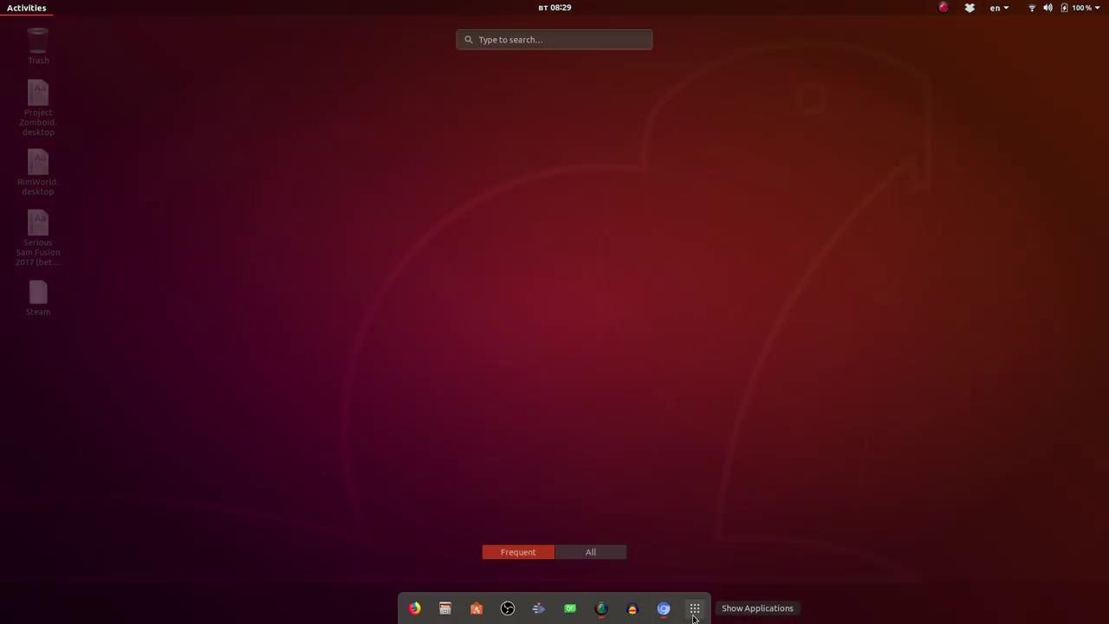
pyautogui.write('syt')
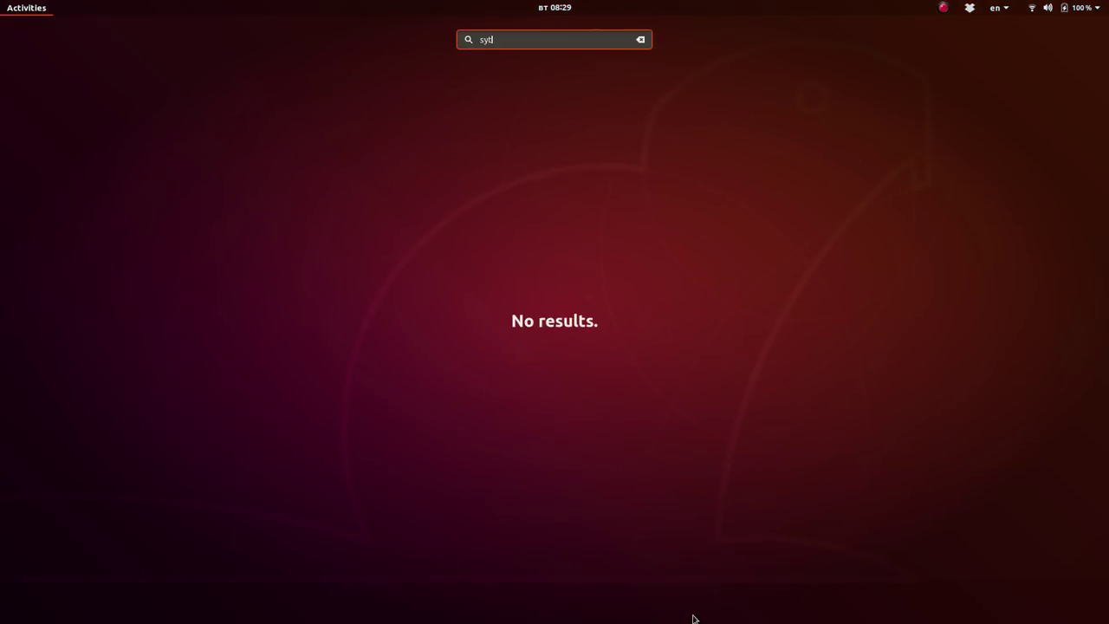
pyautogui.press('BackSpace')
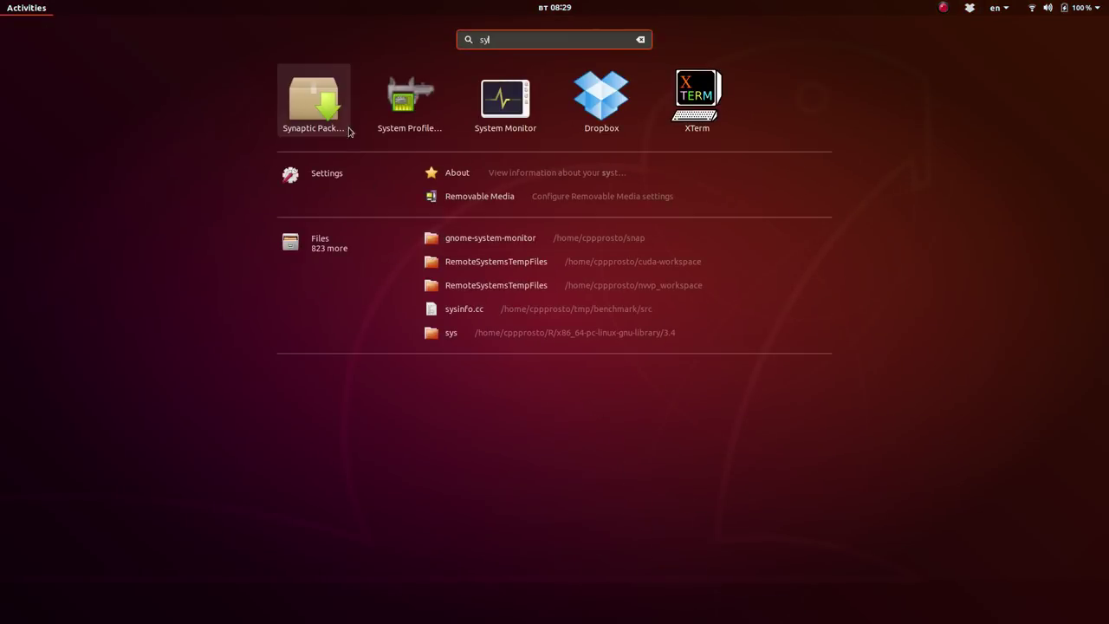
pyautogui.click(333, 124)
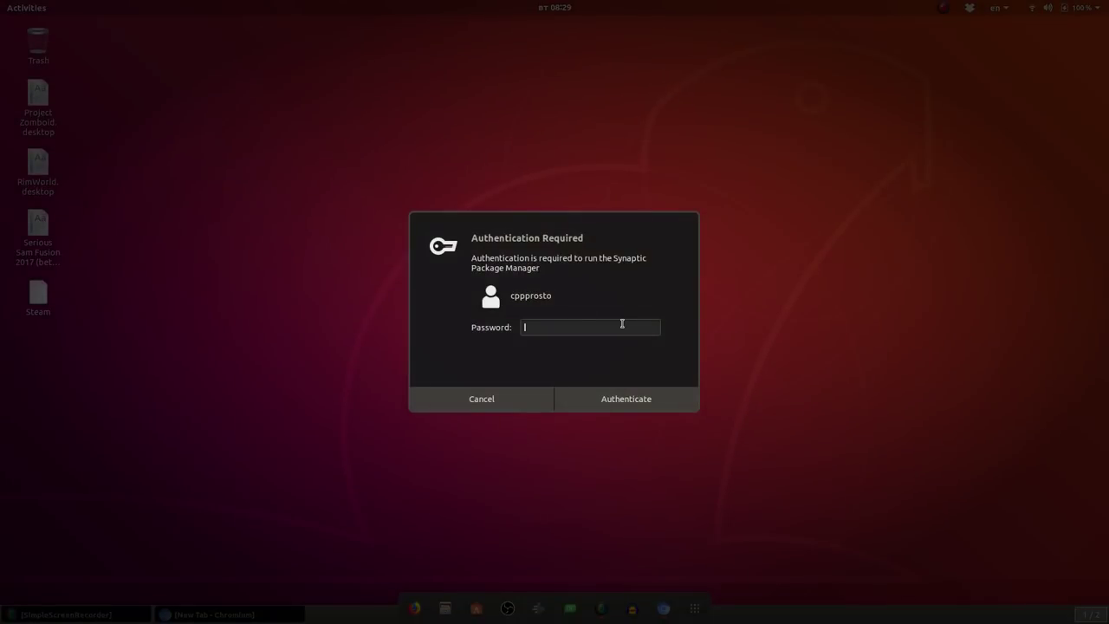
pyautogui.write('●●●●●●●●●')
pyautogui.press('Return')
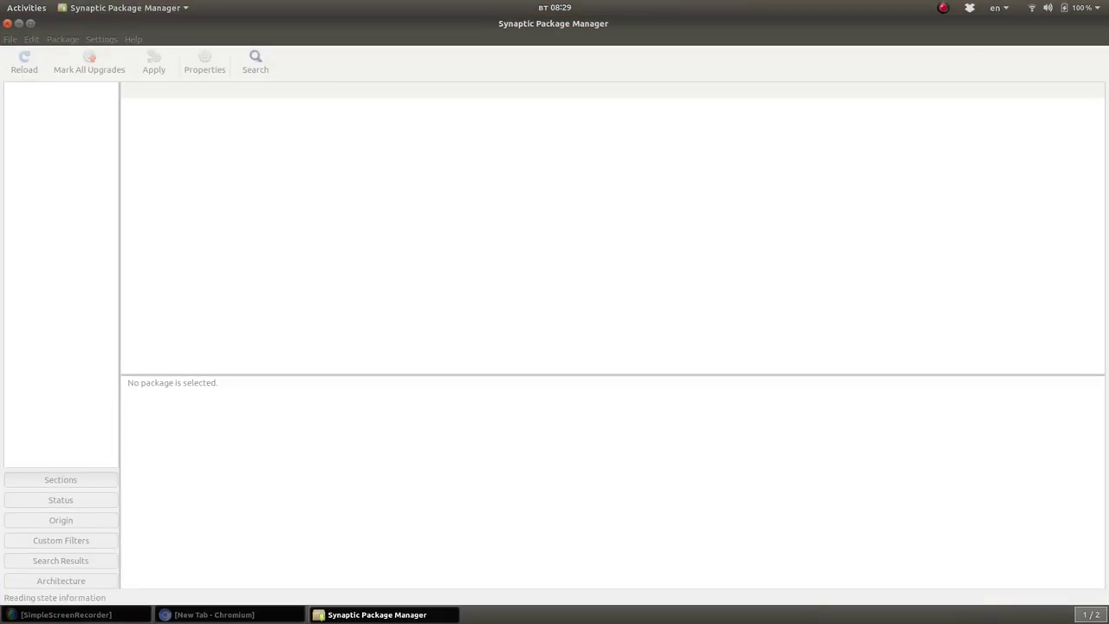
# Search the packages for g++ and show the description of the main g++ package
pyautogui.click(252, 64)
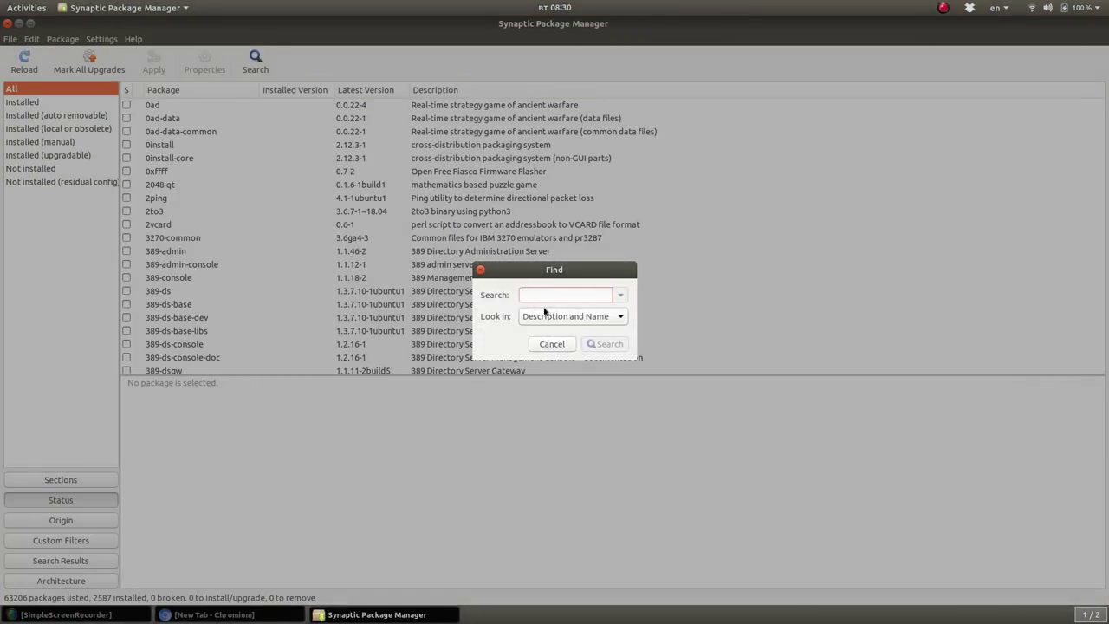
pyautogui.write('g++')
pyautogui.press('Return')
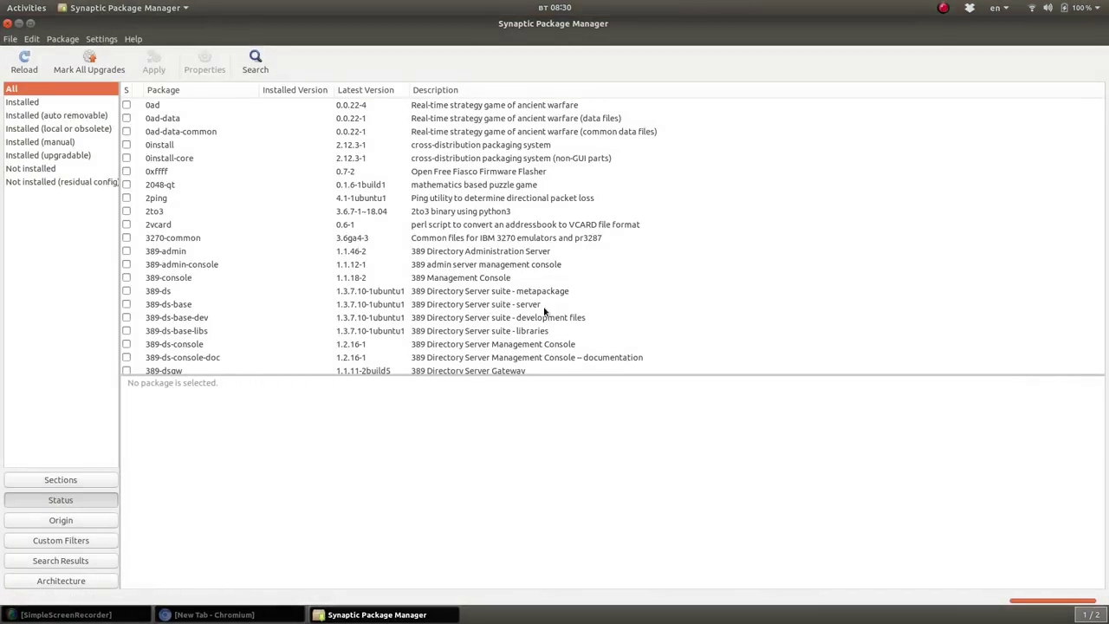
pyautogui.scroll(-20, 187, 260)
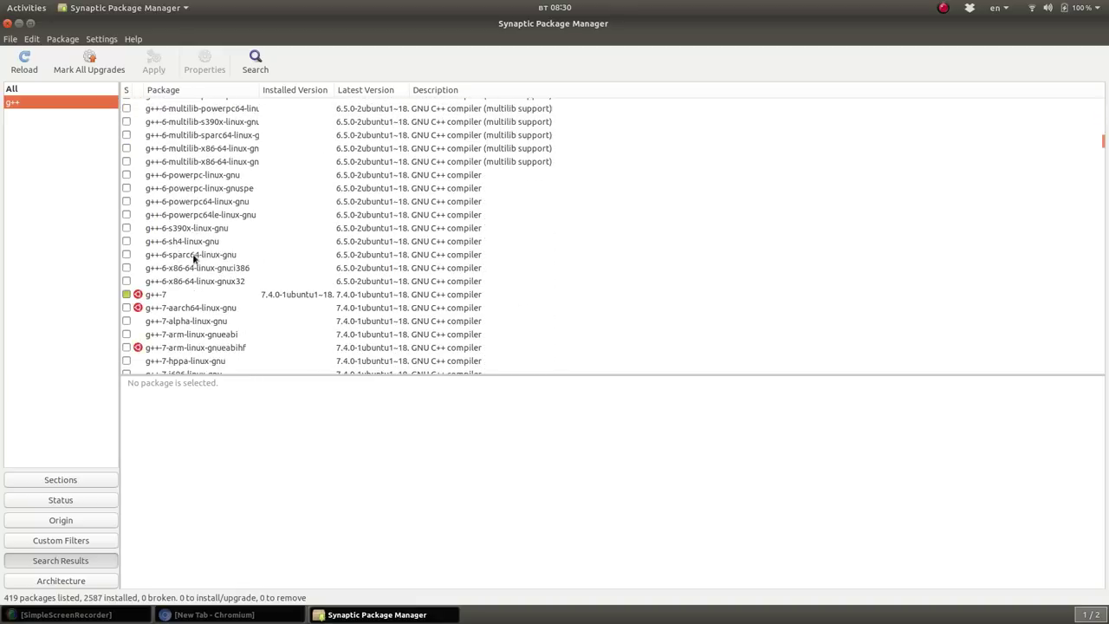
pyautogui.scroll(-20, 182, 280)
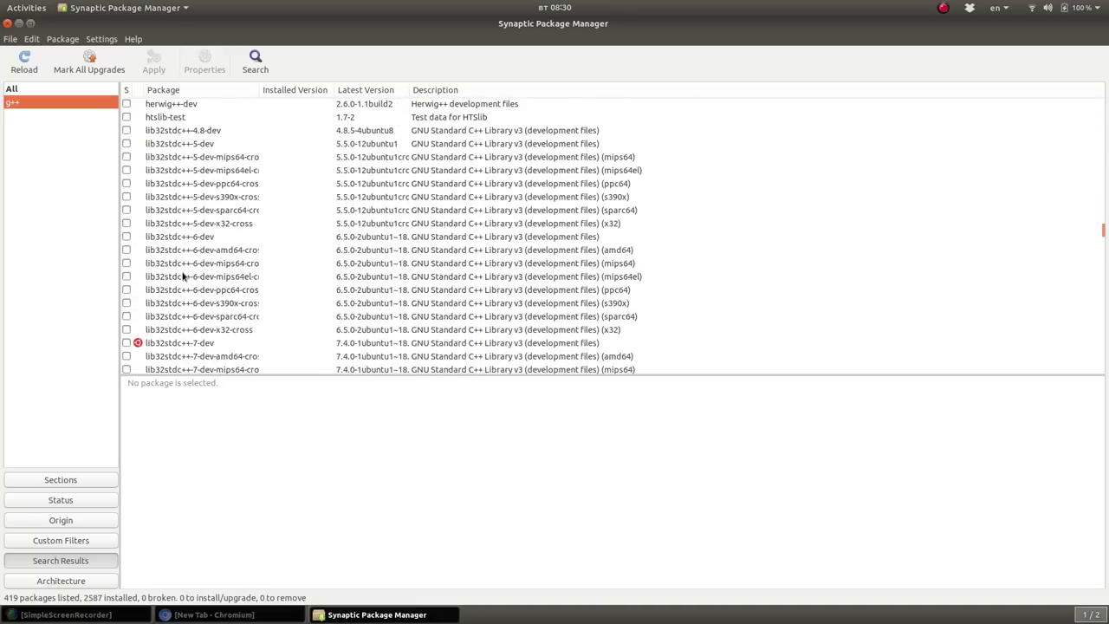
pyautogui.scroll(20, 183, 275)
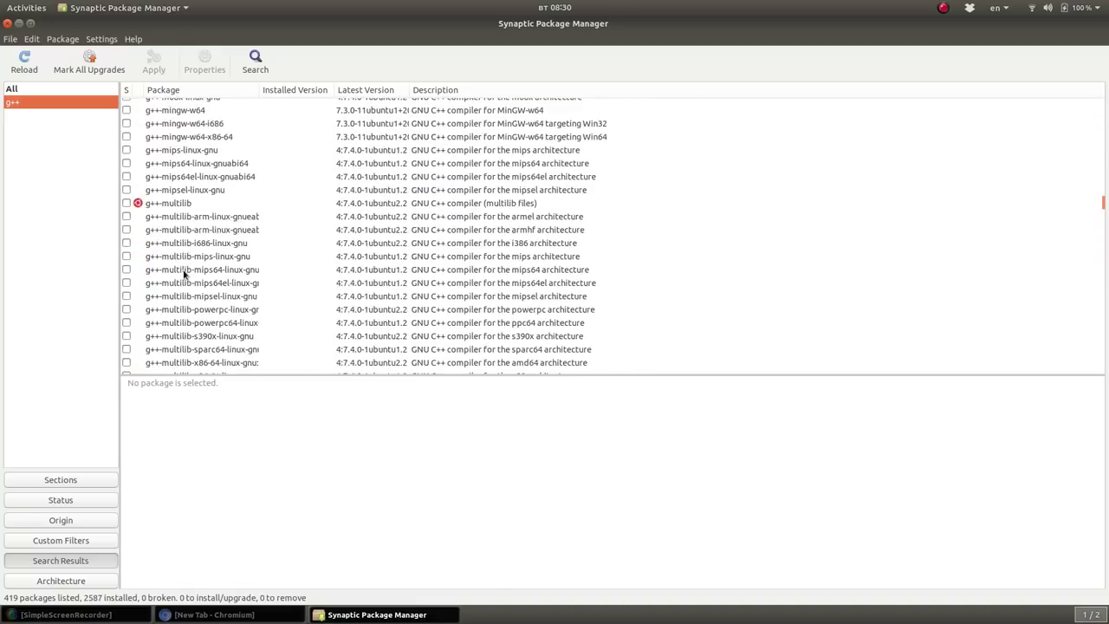
pyautogui.scroll(20, 183, 276)
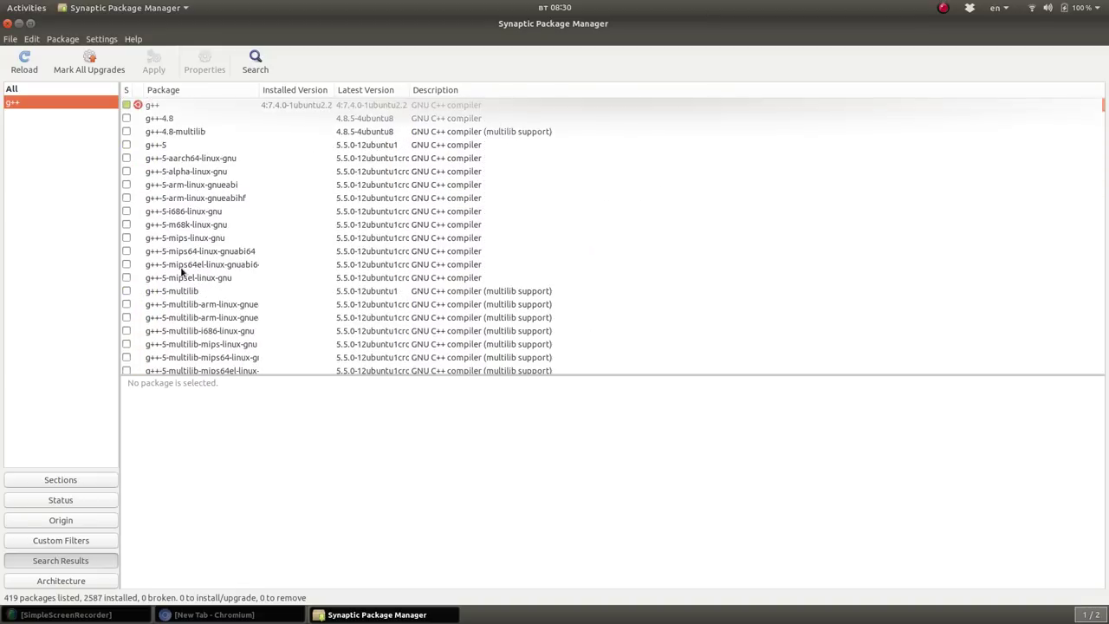
pyautogui.click(154, 106)
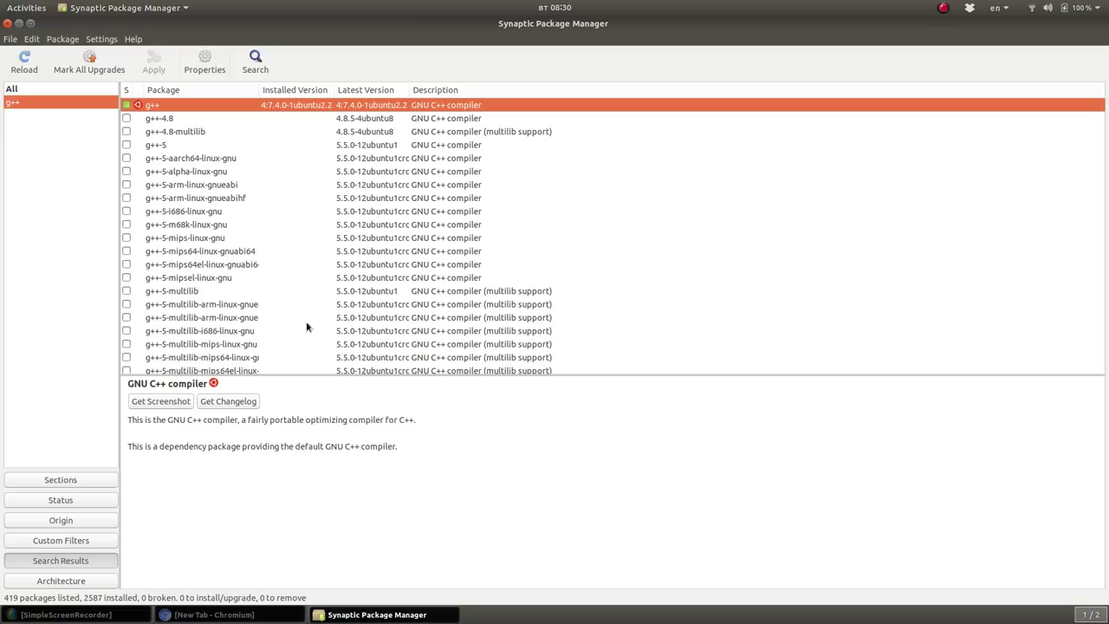
# Filter the packages by Installed status and look through the list for the blender package
pyautogui.click(57, 506)
pyautogui.click(51, 104)
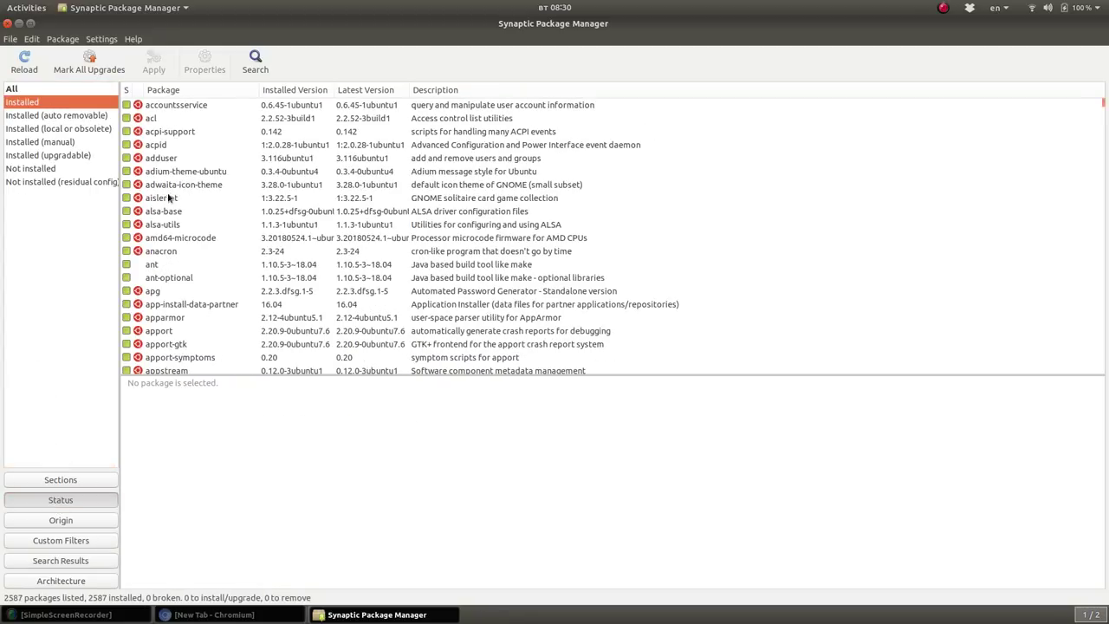
pyautogui.scroll(-20, 199, 199)
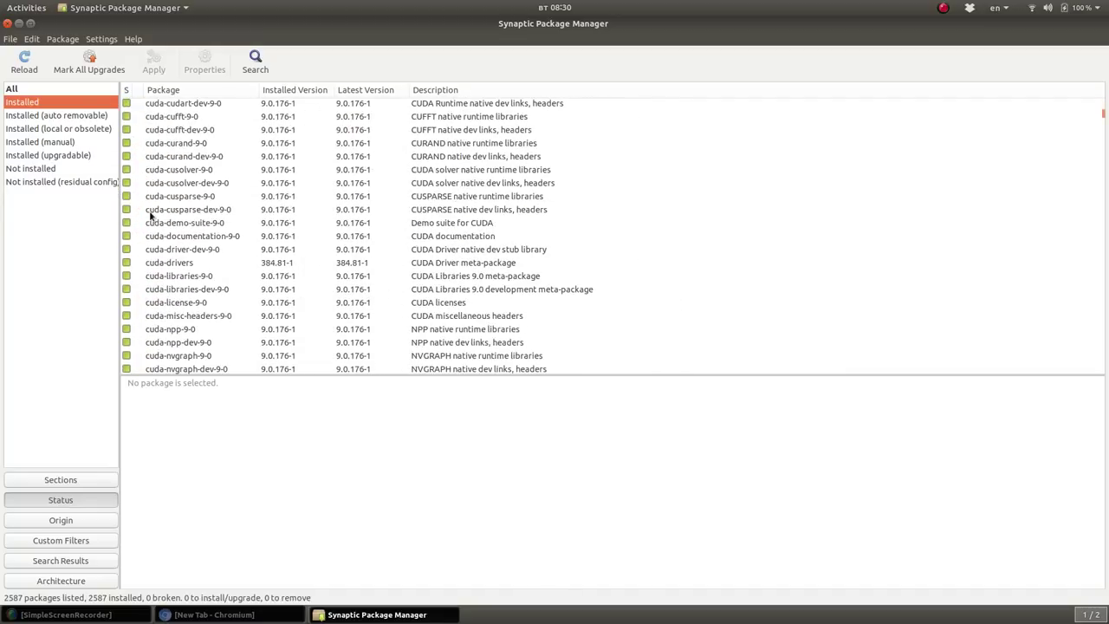
pyautogui.scroll(-20, 186, 212)
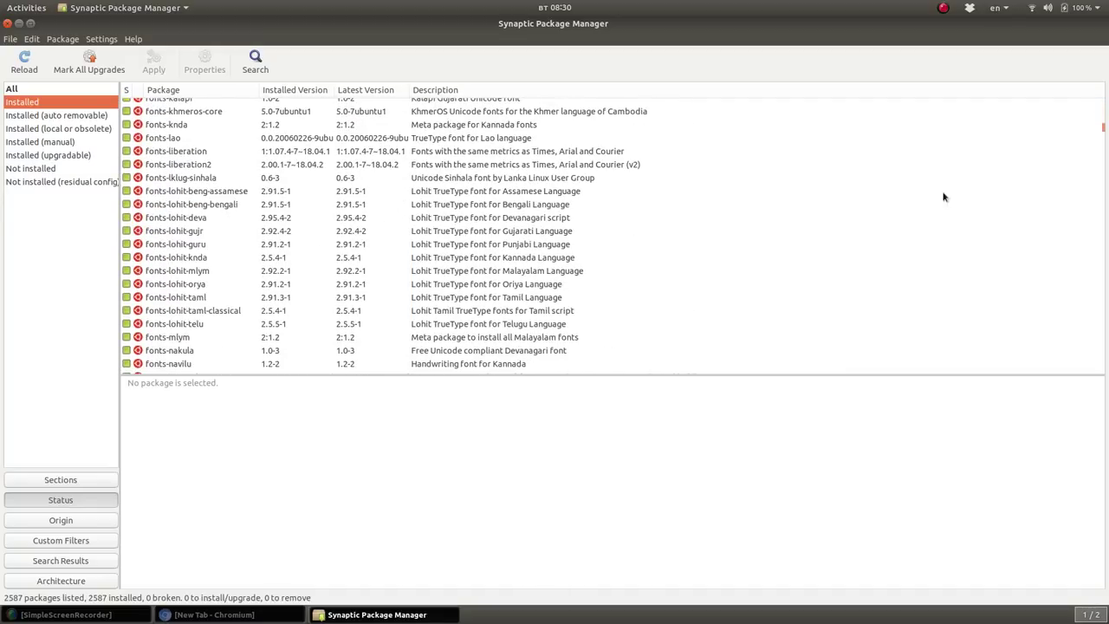
pyautogui.scroll(1, 1103, 140)
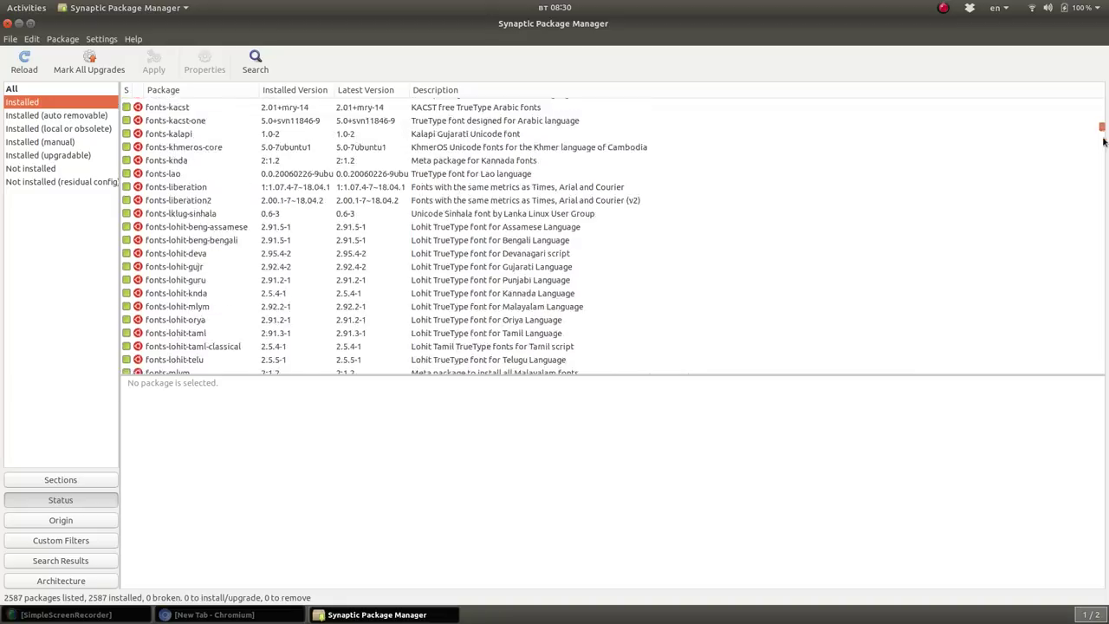
pyautogui.moveTo(1103, 141); pyautogui.dragTo(1093, 102)
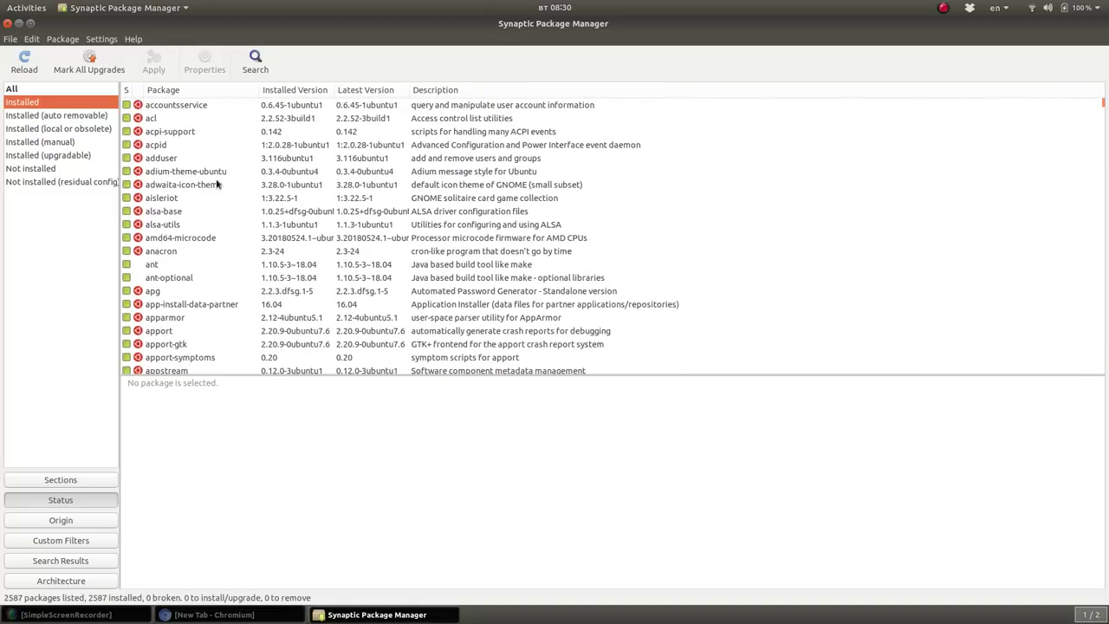
pyautogui.scroll(-15, 221, 186)
pyautogui.scroll(6, 227, 218)
pyautogui.scroll(3, 227, 220)
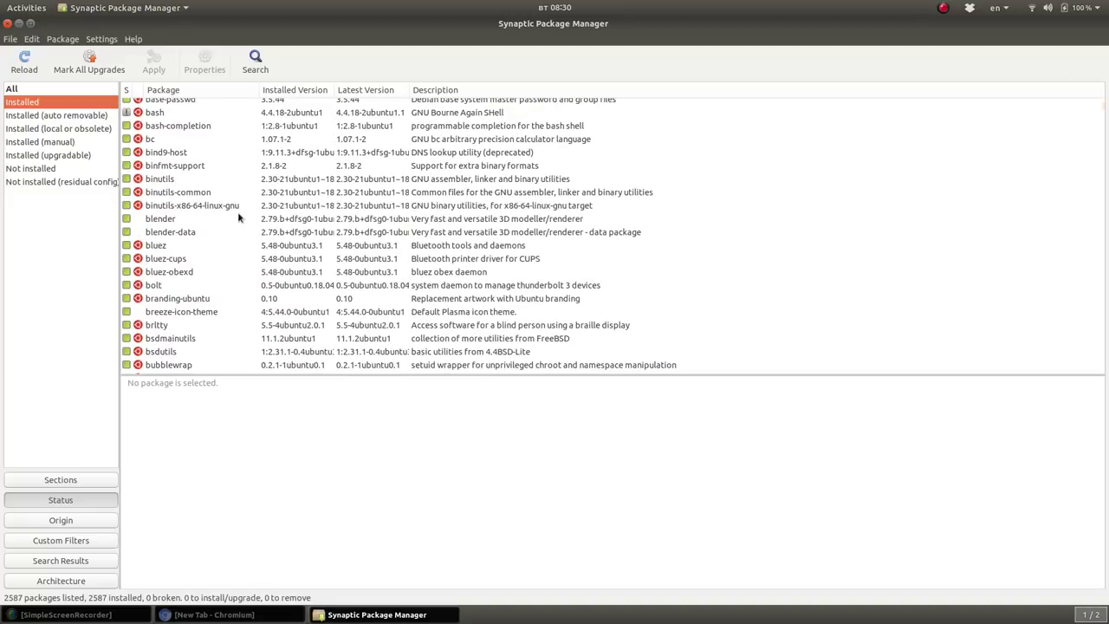
# Examine the blender package's description and its available marking options without marking it, and close Synaptic Package Manager
pyautogui.click(165, 224)
pyautogui.rightClick(164, 226)
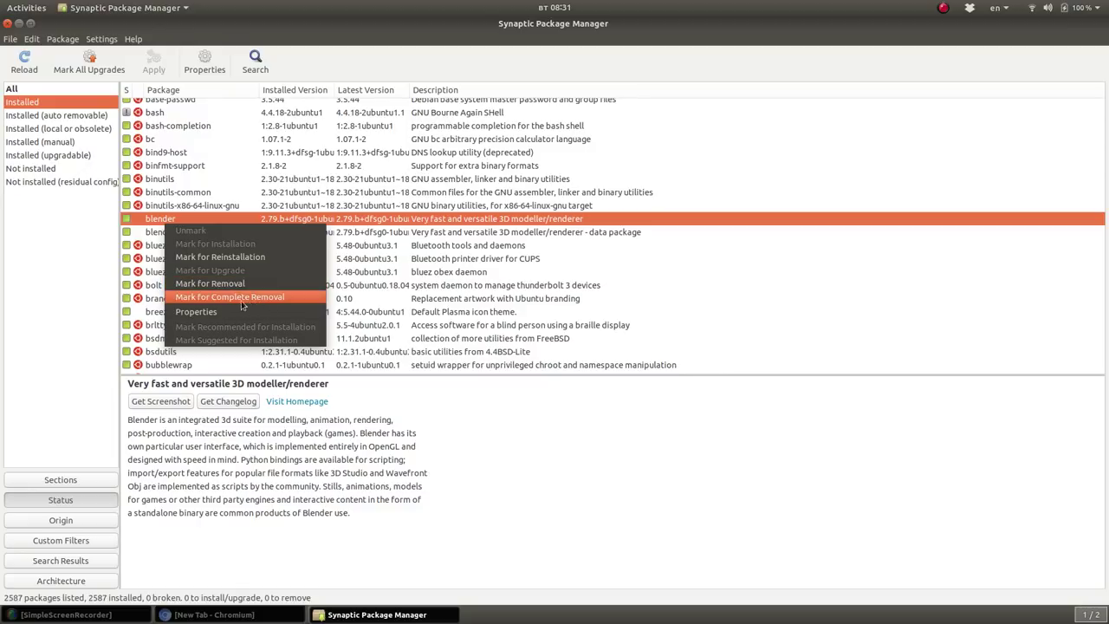
pyautogui.click(165, 221)
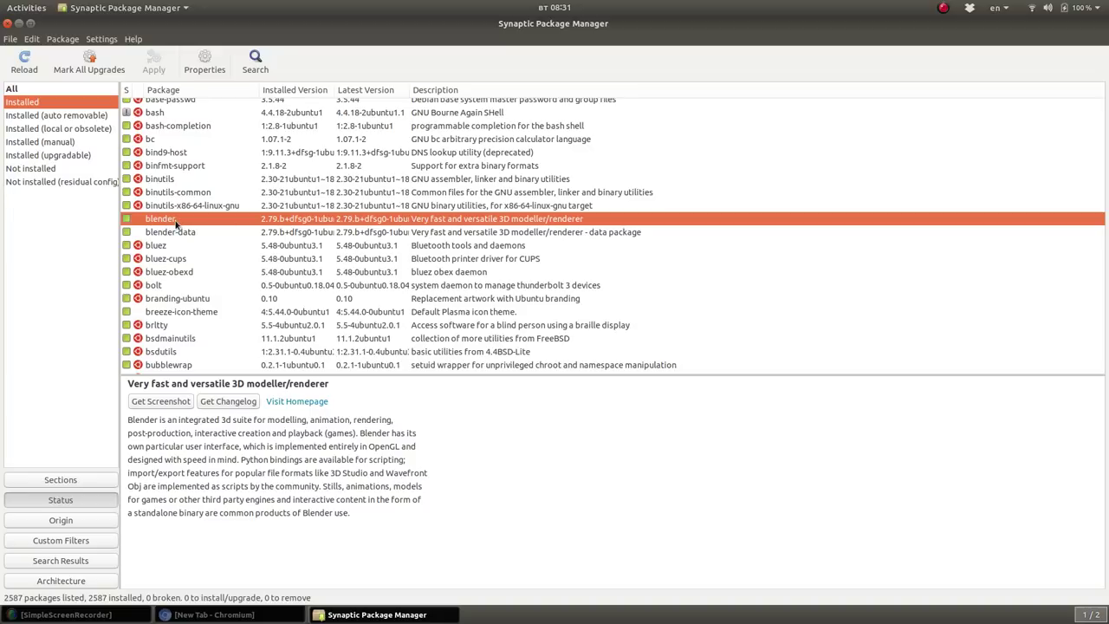
pyautogui.rightClick(176, 224)
pyautogui.click(175, 200)
pyautogui.click(7, 22)
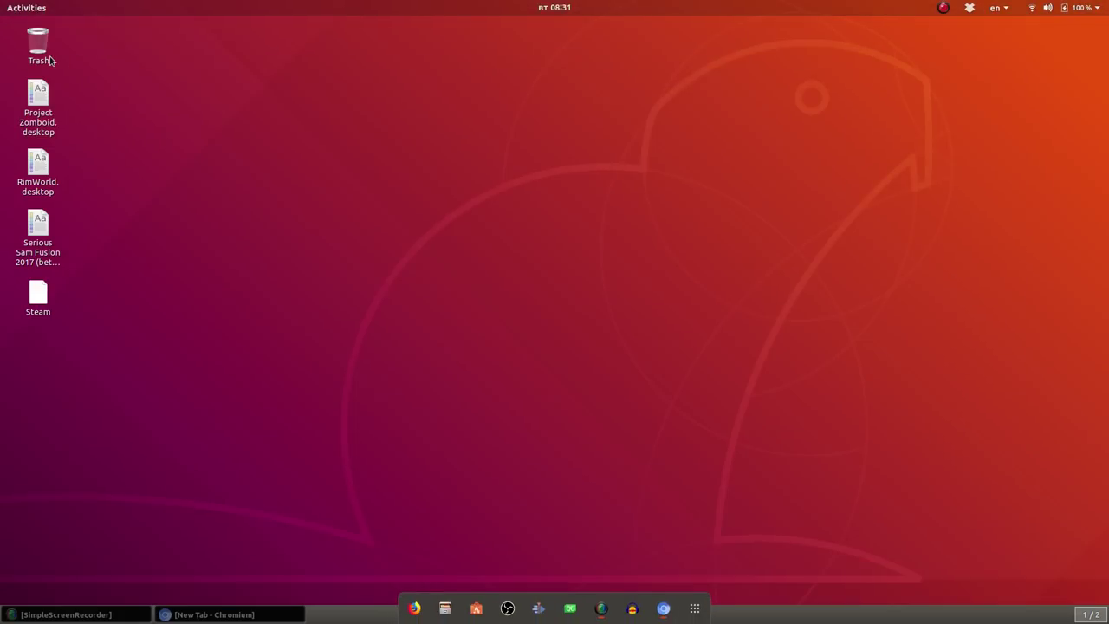
# Open the drop-down terminal in full screen and clear its old output
pyautogui.press('F12')
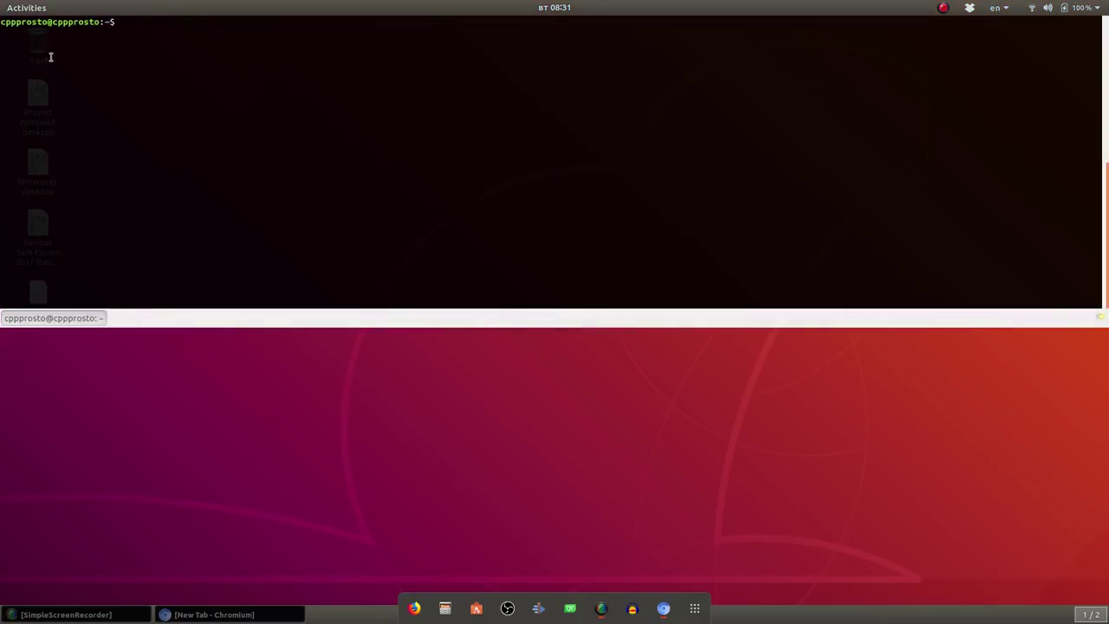
pyautogui.press('F11')
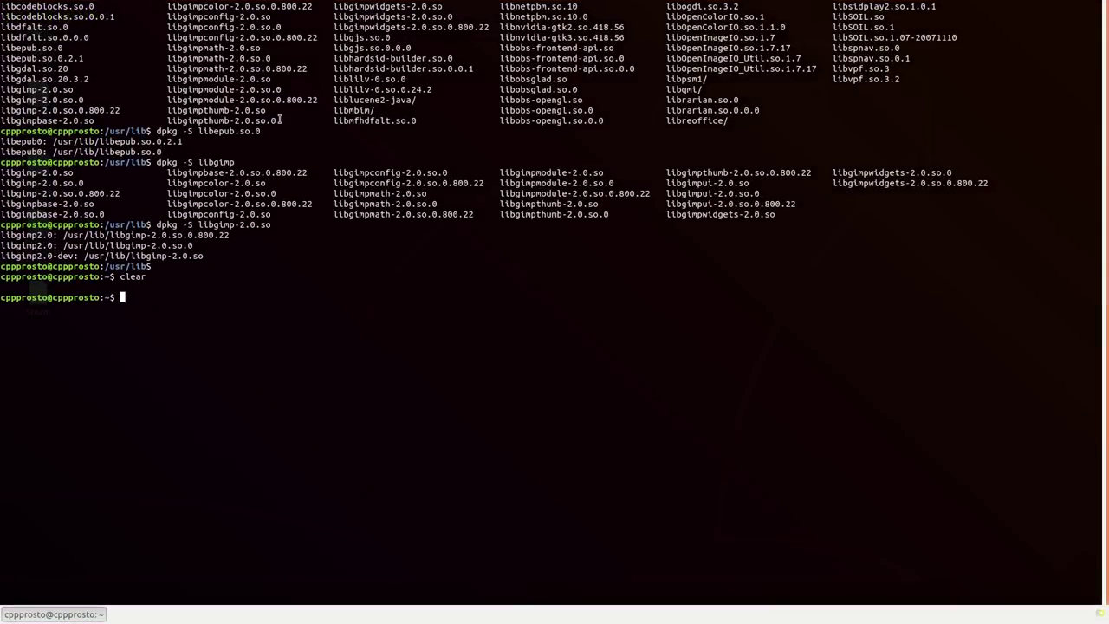
pyautogui.press('Return')
pyautogui.press('Return')
pyautogui.press('Return')
pyautogui.press('Return')
pyautogui.press('Return')
pyautogui.press('Return')
pyautogui.press('Return')
pyautogui.press('Return')
pyautogui.press('Return')
pyautogui.press('Return')
pyautogui.press('Return')
pyautogui.press('Return')
pyautogui.press('Return')
pyautogui.press('Return')
pyautogui.press('Return')
pyautogui.press('Return')
pyautogui.press('Return')
pyautogui.press('Return')
pyautogui.press('Return')
pyautogui.press('Return')
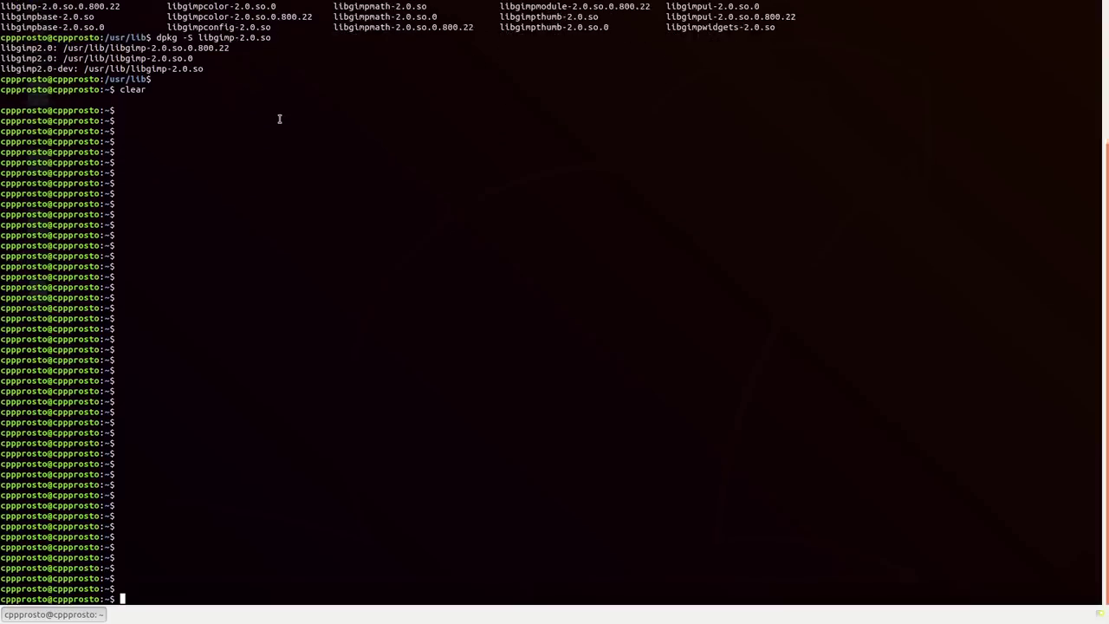
pyautogui.press('Return')
pyautogui.press('Return')
pyautogui.press('Return')
pyautogui.press('Return')
pyautogui.press('Return')
pyautogui.press('Return')
pyautogui.press('Return')
pyautogui.press('Return')
pyautogui.press('Return')
pyautogui.press('Return')
pyautogui.write('clear')
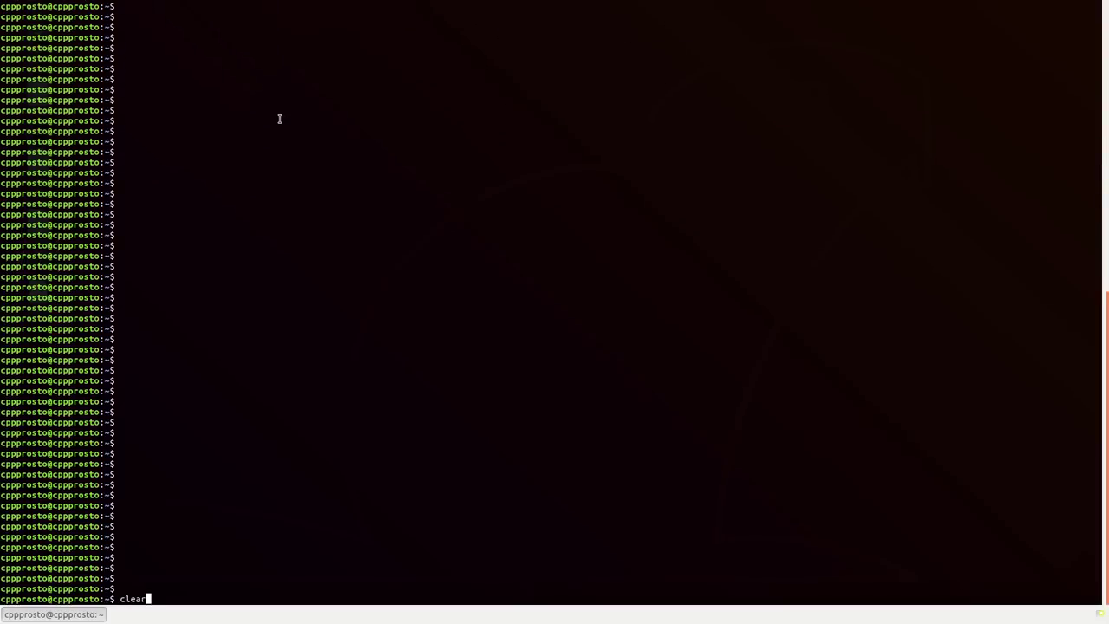
pyautogui.press('Return')
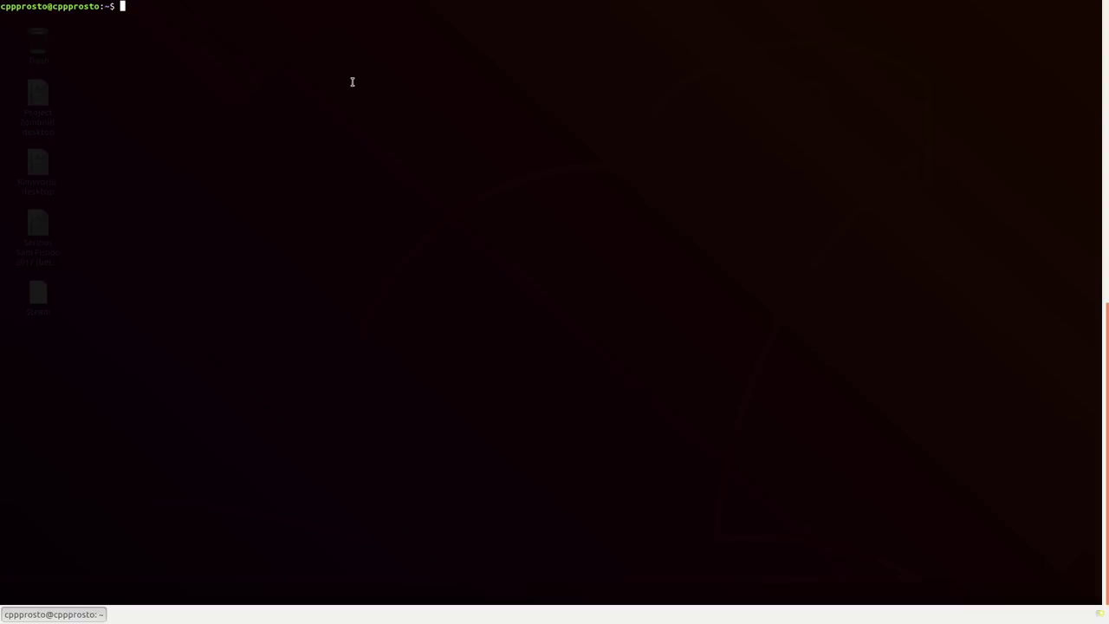
# Write the command sudo apt-get remove blender at the prompt without running it, and hide the terminal
pyautogui.write('sudo apt-get remove')
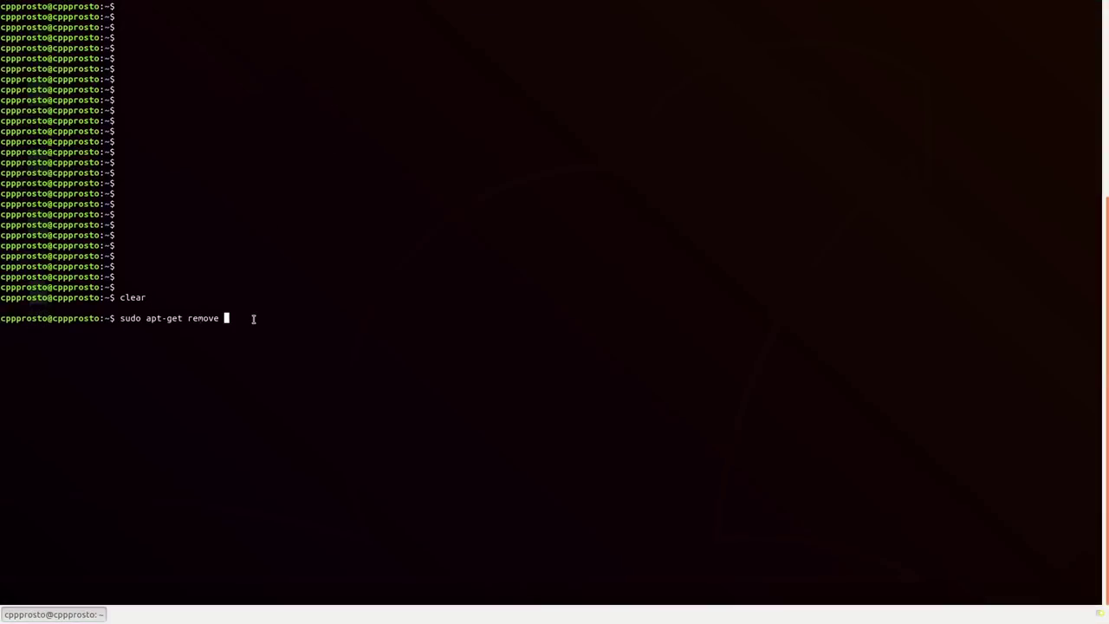
pyautogui.write(' blender')
pyautogui.press('Left')
pyautogui.press('Left')
pyautogui.press('Left')
pyautogui.press('Left')
pyautogui.press('Left')
pyautogui.press('Left')
pyautogui.press('Left')
pyautogui.press('super+h')
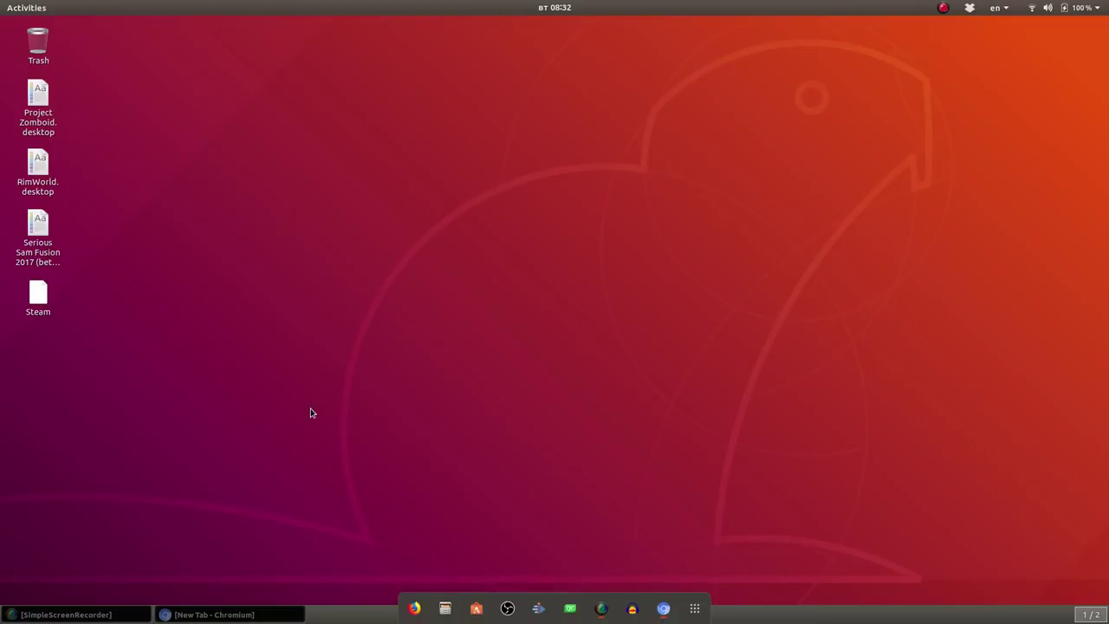
# Find and launch Synaptic Package Manager again, authenticating with the account password
pyautogui.click(694, 608)
pyautogui.write('sy')
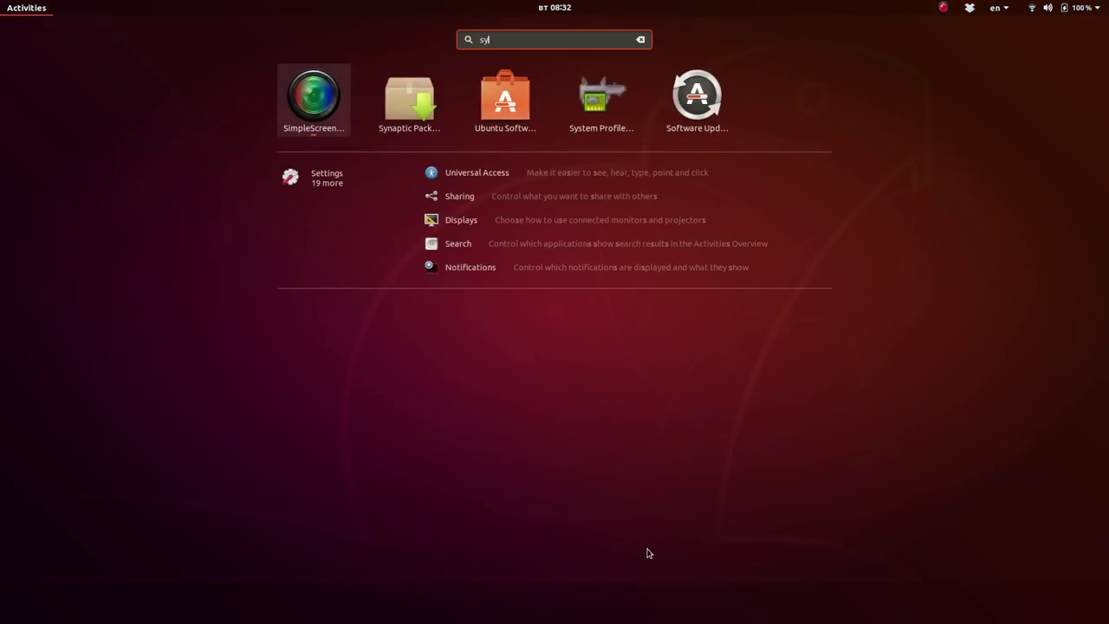
pyautogui.write('n')
pyautogui.click(485, 93)
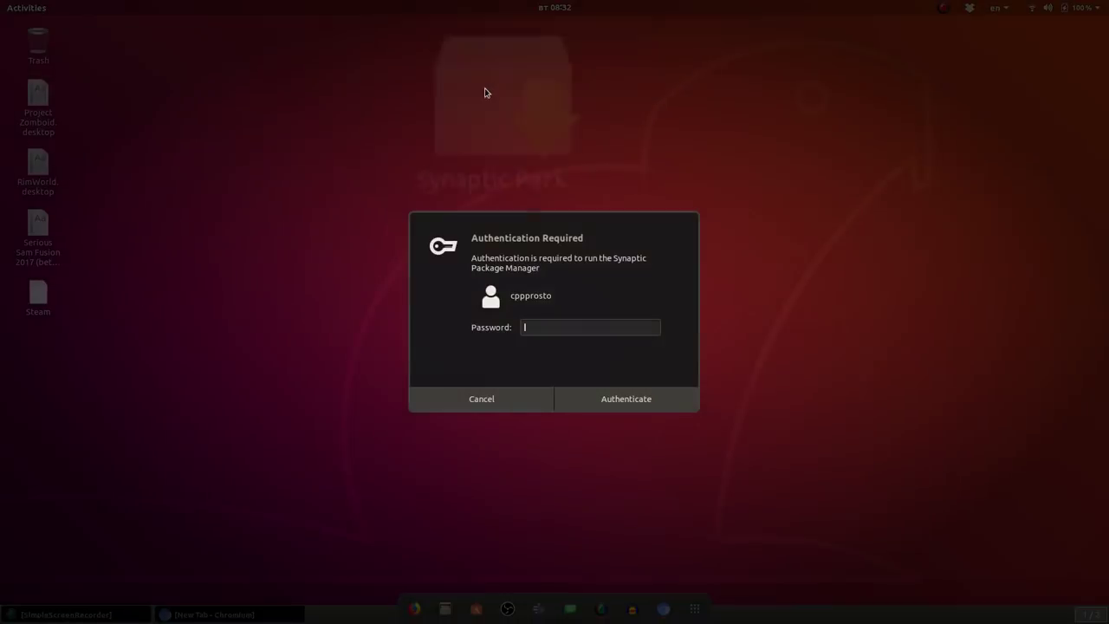
pyautogui.write('******')
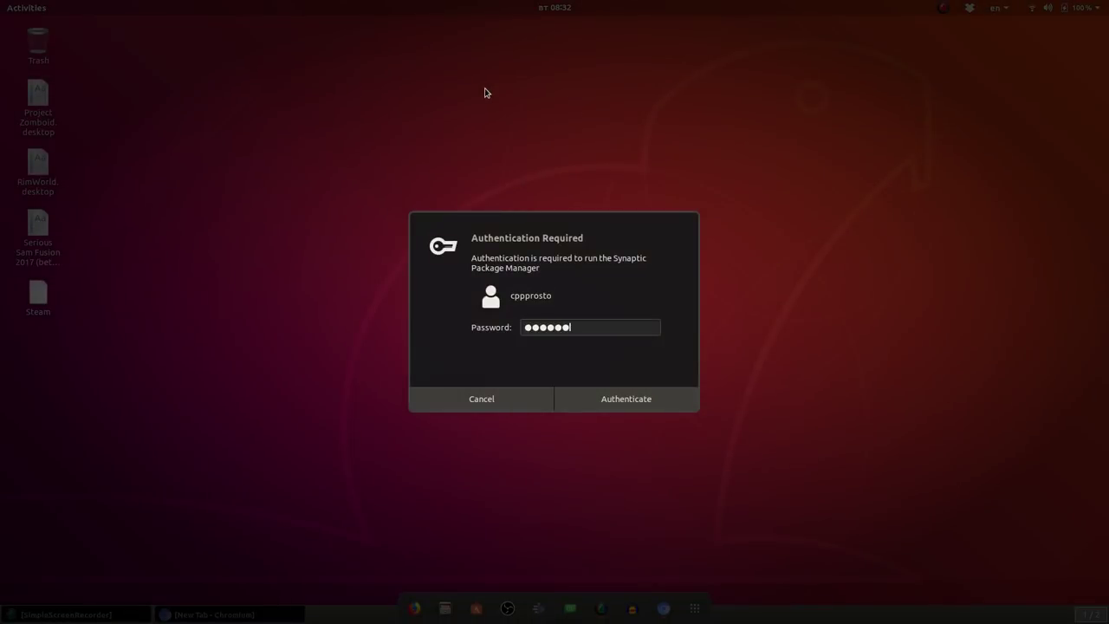
pyautogui.write('***')
pyautogui.press('Return')
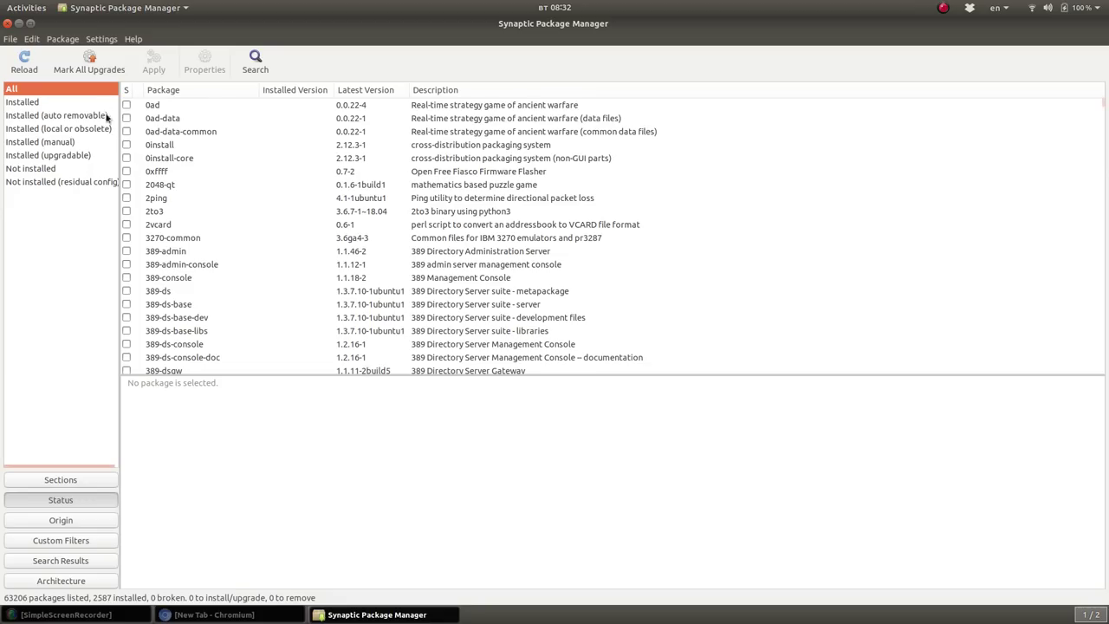
# Filter the packages by Installed status and mark the acpi-support package for removal
pyautogui.click(34, 102)
pyautogui.click(166, 131)
pyautogui.rightClick(165, 130)
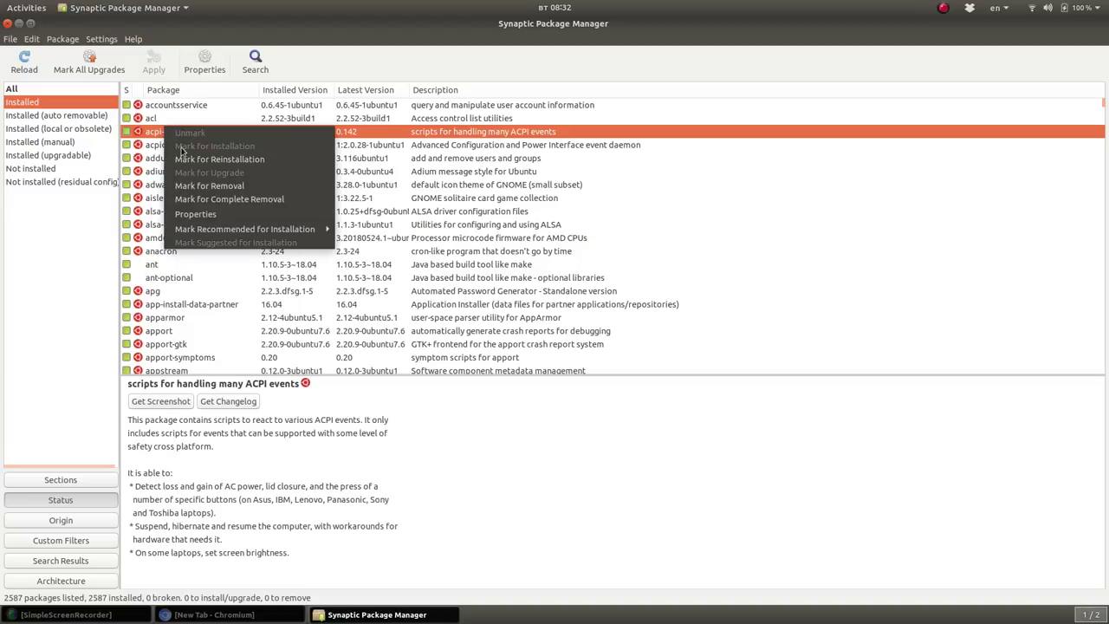
pyautogui.click(213, 185)
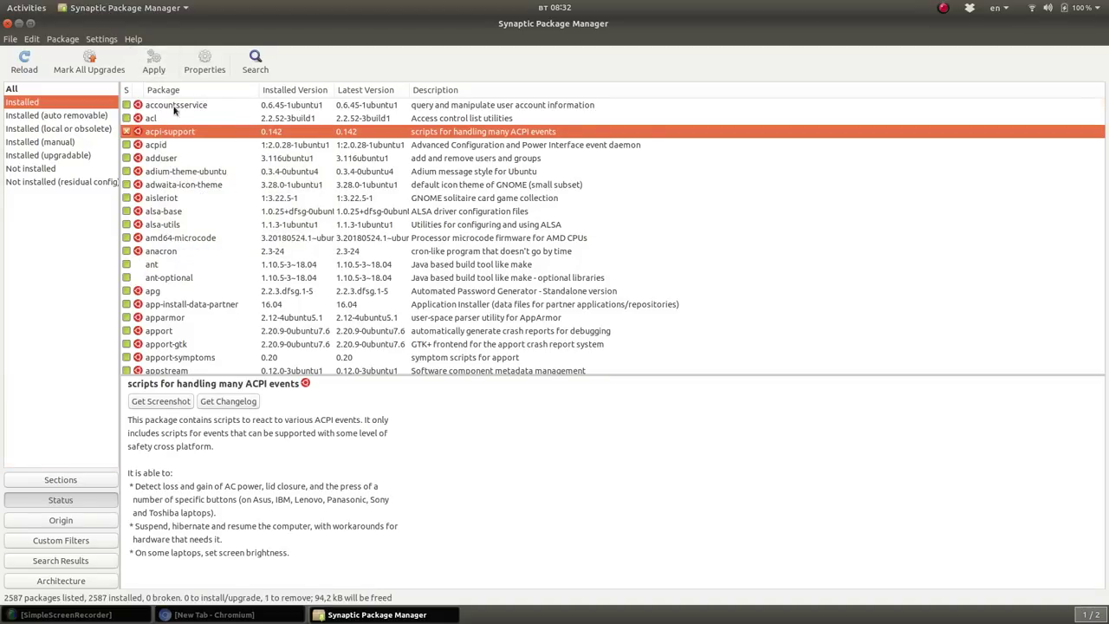
# Unmark the acpi-support package and close Synaptic Package Manager
pyautogui.rightClick(189, 135)
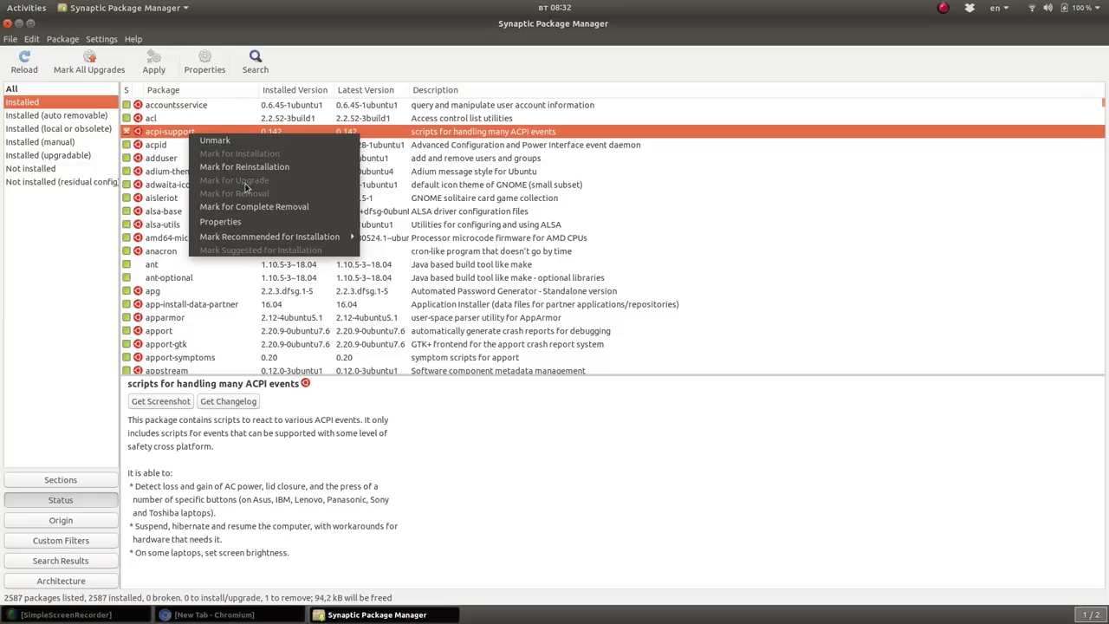
pyautogui.click(239, 140)
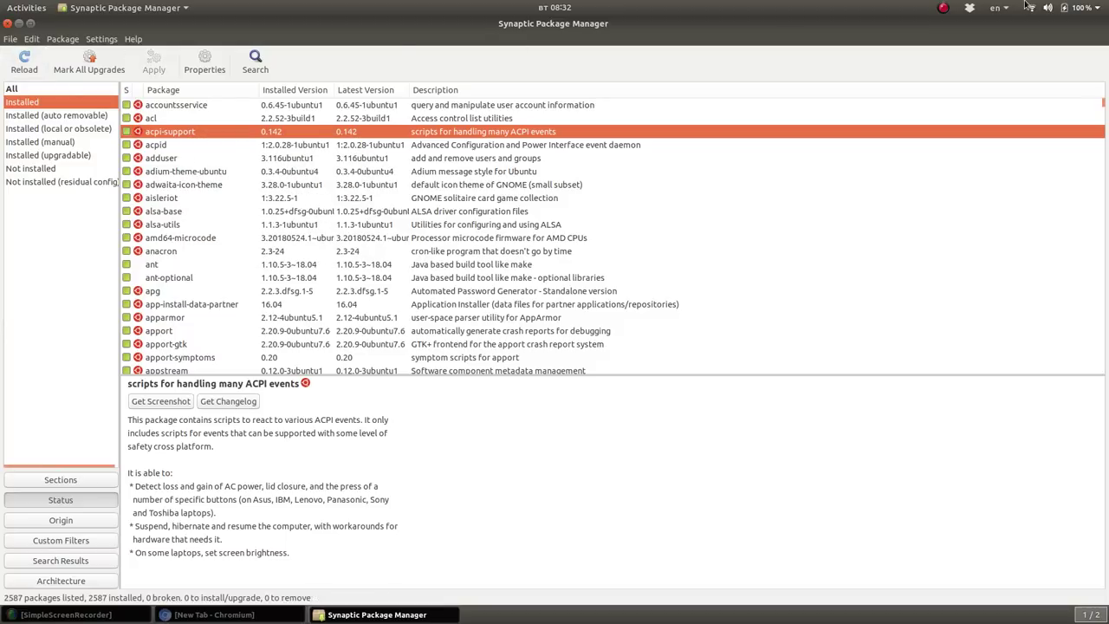
pyautogui.click(8, 24)
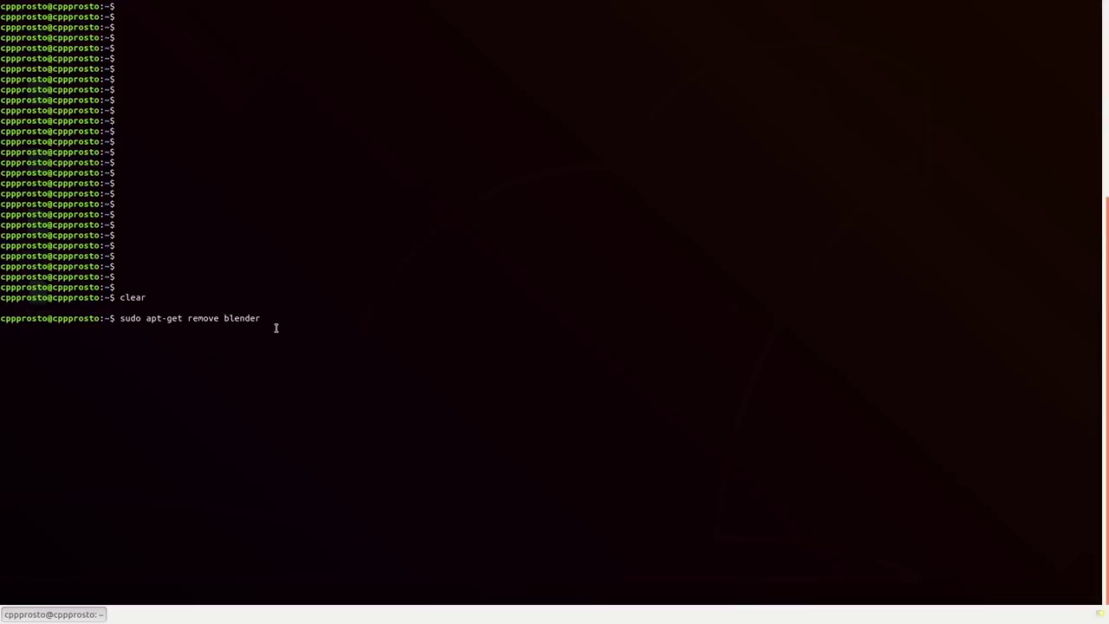
# In the terminal, insert the --purge option before blender in the unexecuted remove command, and dismiss the Software Updater window
pyautogui.write('--')
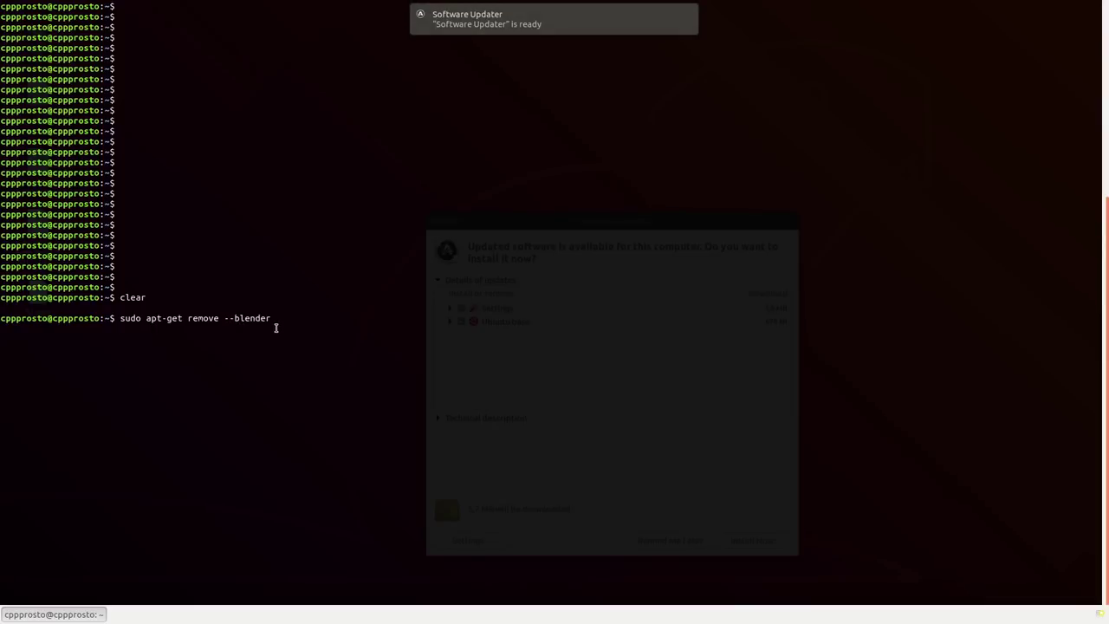
pyautogui.write('purge')
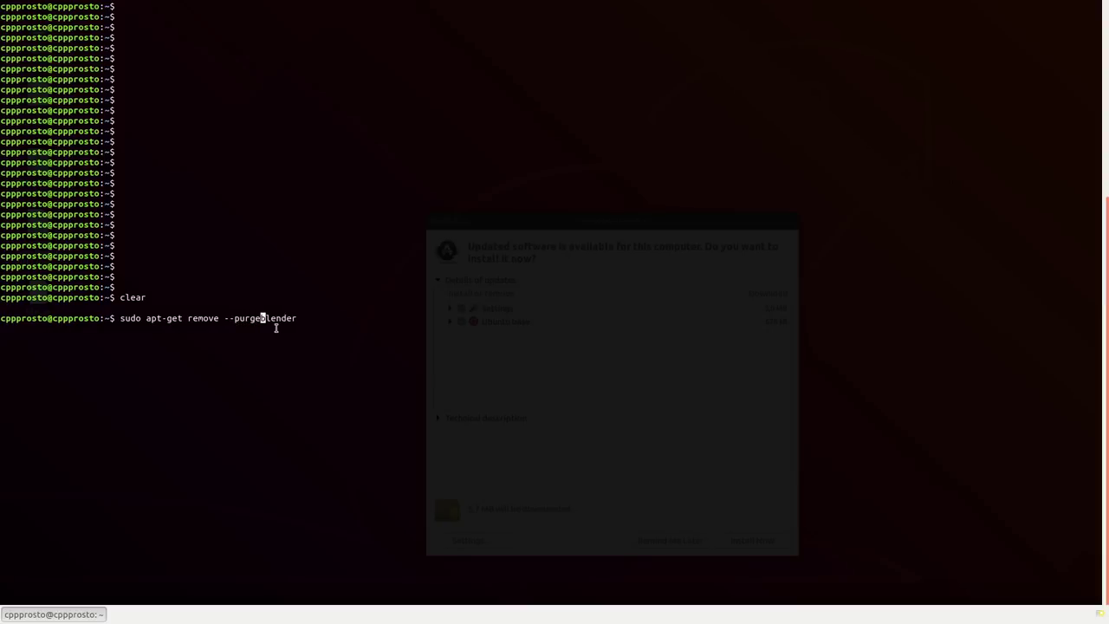
pyautogui.press('F12')
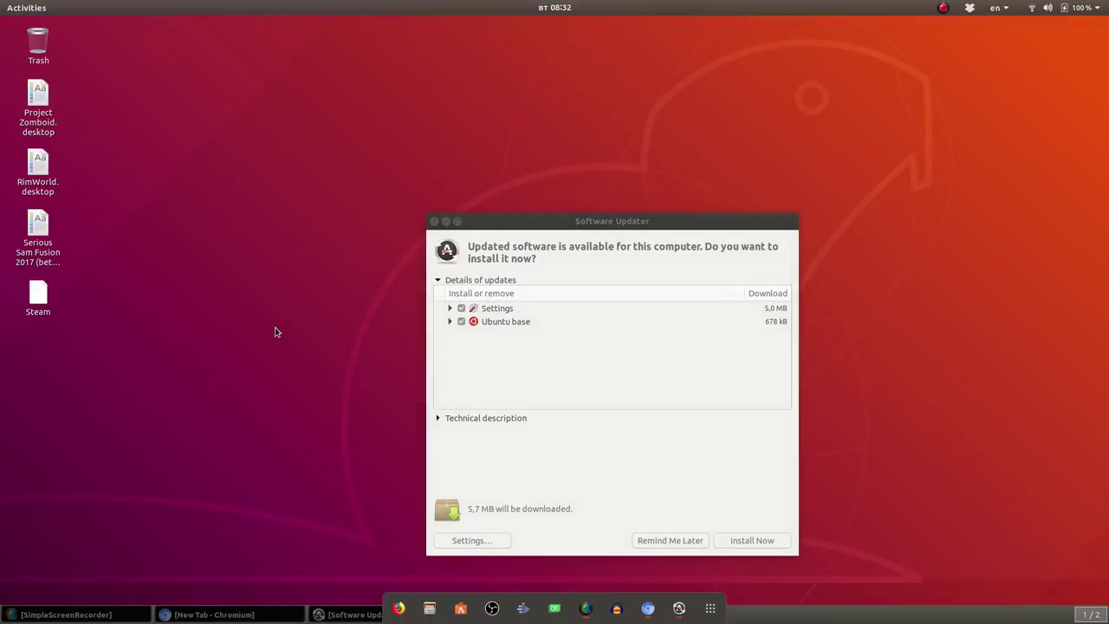
pyautogui.click(434, 223)
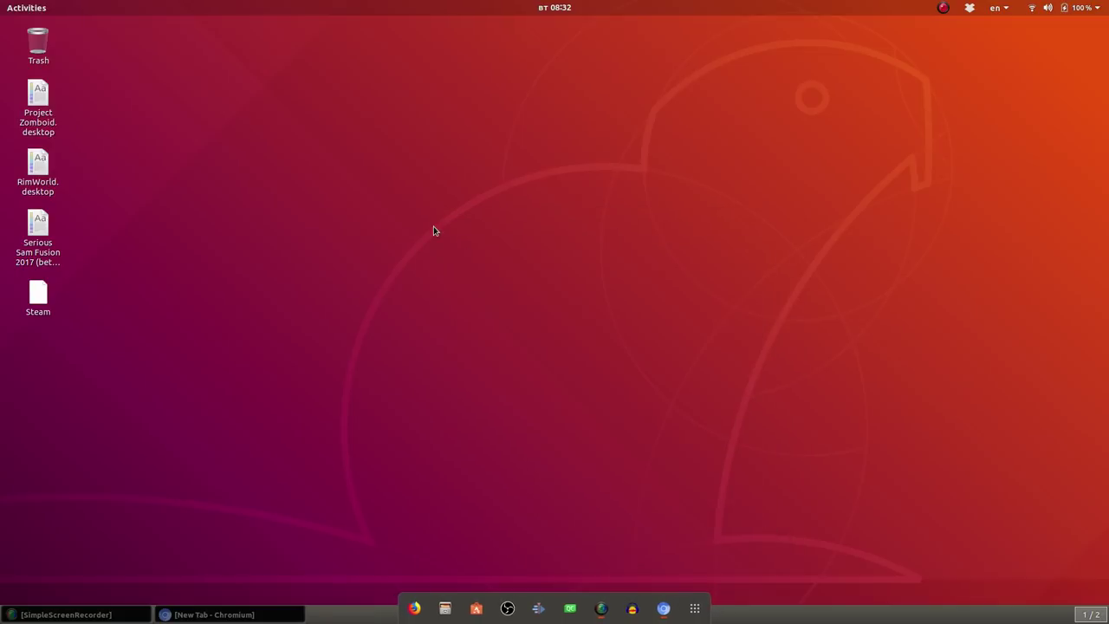
pyautogui.press('F12')
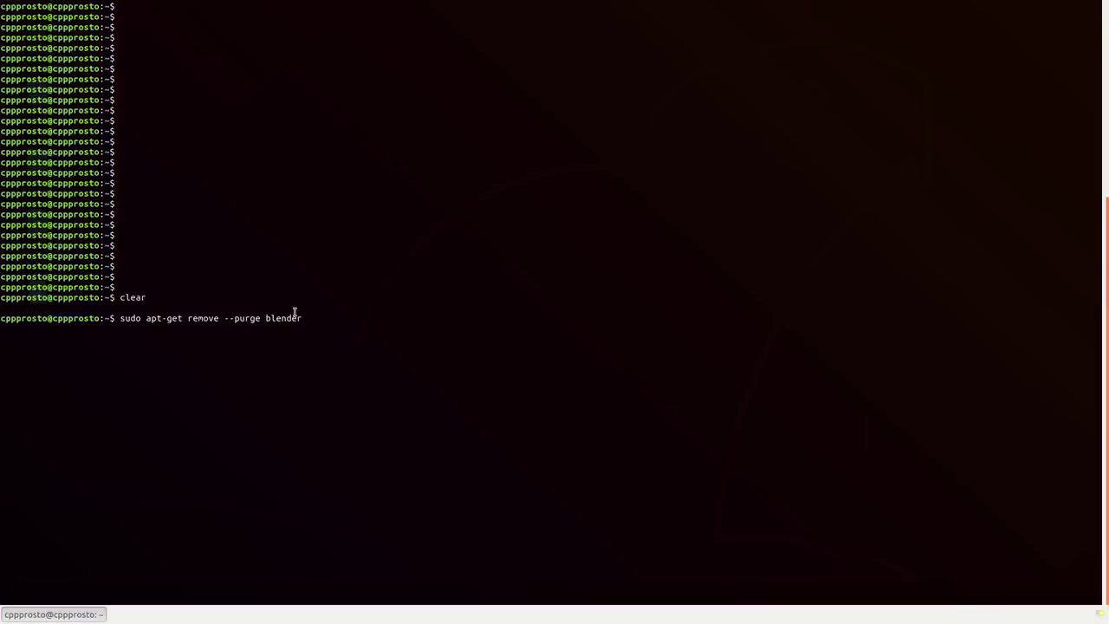
# Erase the entire unexecuted blender purge command from the terminal prompt
pyautogui.press('Right')
pyautogui.press('Right')
pyautogui.press('Right')
pyautogui.press('Right')
pyautogui.press('Right')
pyautogui.press('BackSpace')
pyautogui.press('BackSpace')
pyautogui.press('BackSpace')
pyautogui.press('BackSpace')
pyautogui.press('BackSpace')
pyautogui.press('BackSpace')
pyautogui.press('BackSpace')
pyautogui.press('BackSpace')
pyautogui.press('BackSpace')
pyautogui.press('BackSpace')
pyautogui.press('BackSpace')
pyautogui.press('BackSpace')
pyautogui.press('BackSpace')
pyautogui.press('BackSpace')
pyautogui.press('BackSpace')
pyautogui.press('BackSpace')
pyautogui.press('BackSpace')
pyautogui.press('BackSpace')
pyautogui.press('BackSpace')
pyautogui.press('BackSpace')
pyautogui.press('BackSpace')
pyautogui.press('BackSpace')
pyautogui.press('BackSpace')
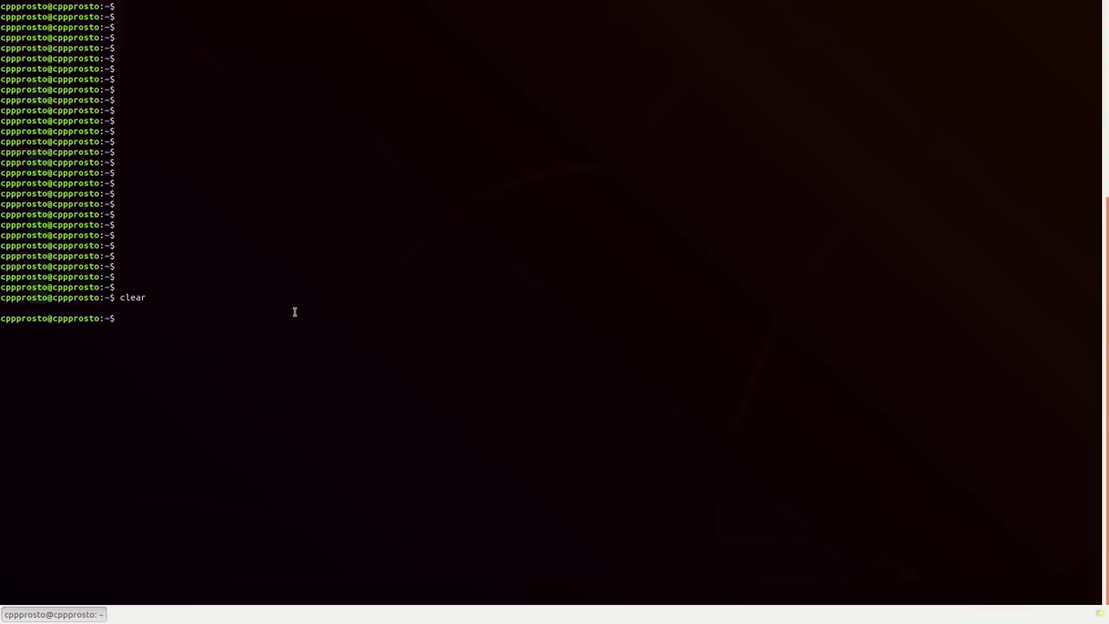
# Run sudo apt-get autoremove to remove unneeded packages, authenticating with the account password
pyautogui.write('sudo apt-get autoremove')
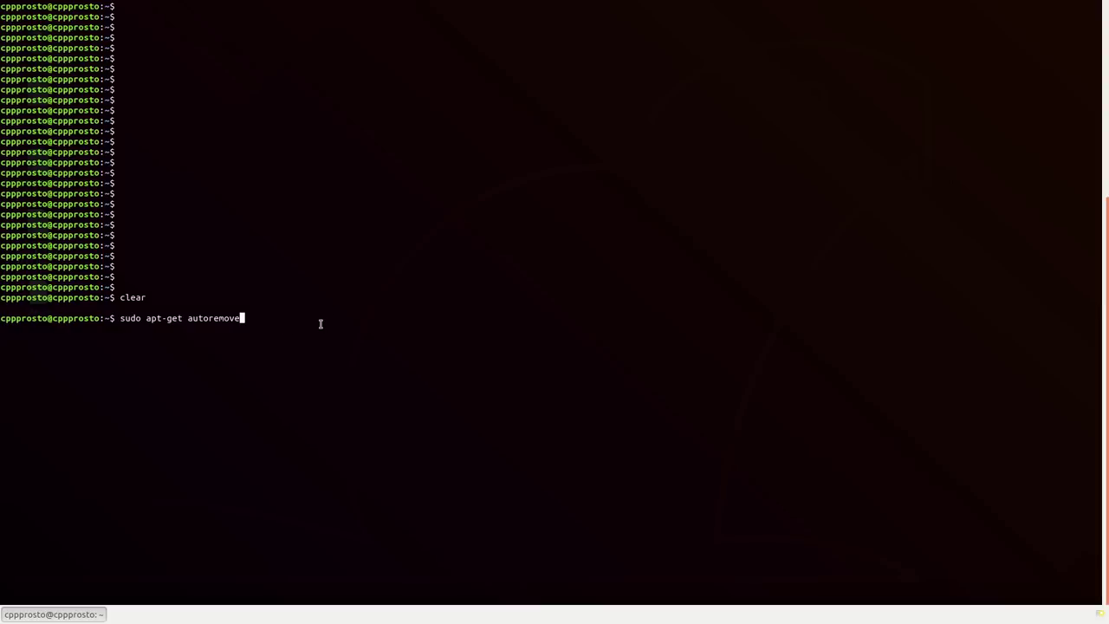
pyautogui.press('Return')
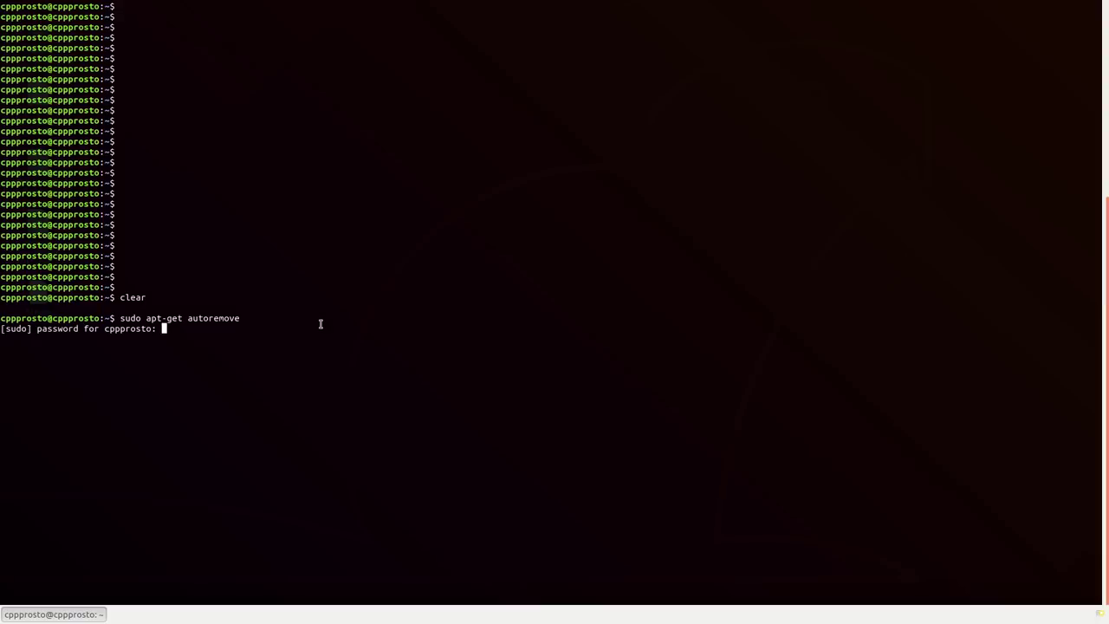
pyautogui.press('Return')
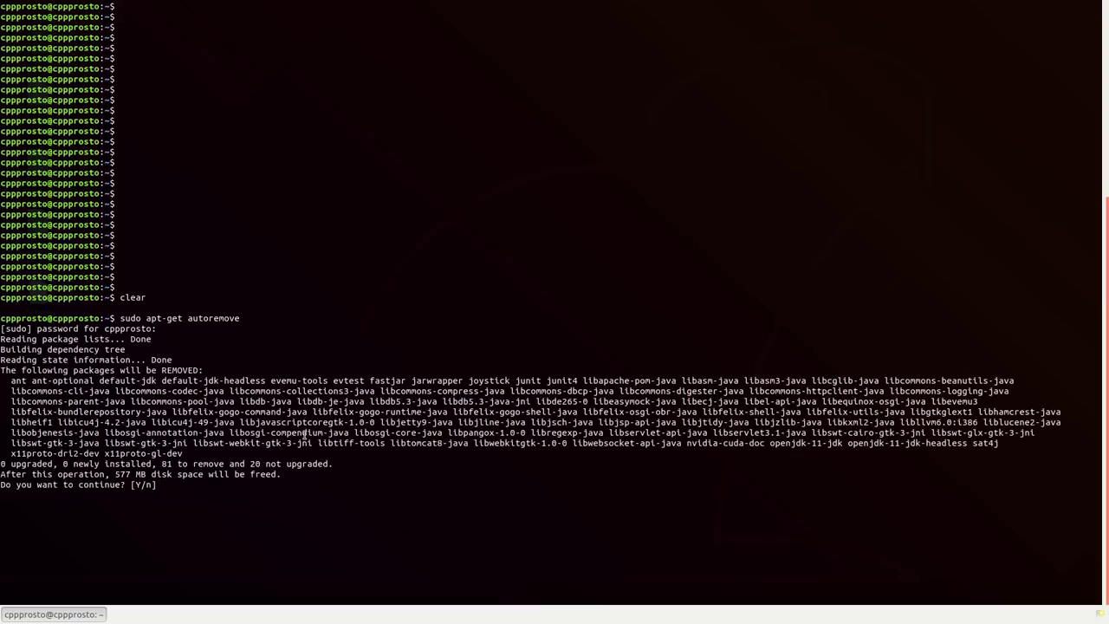